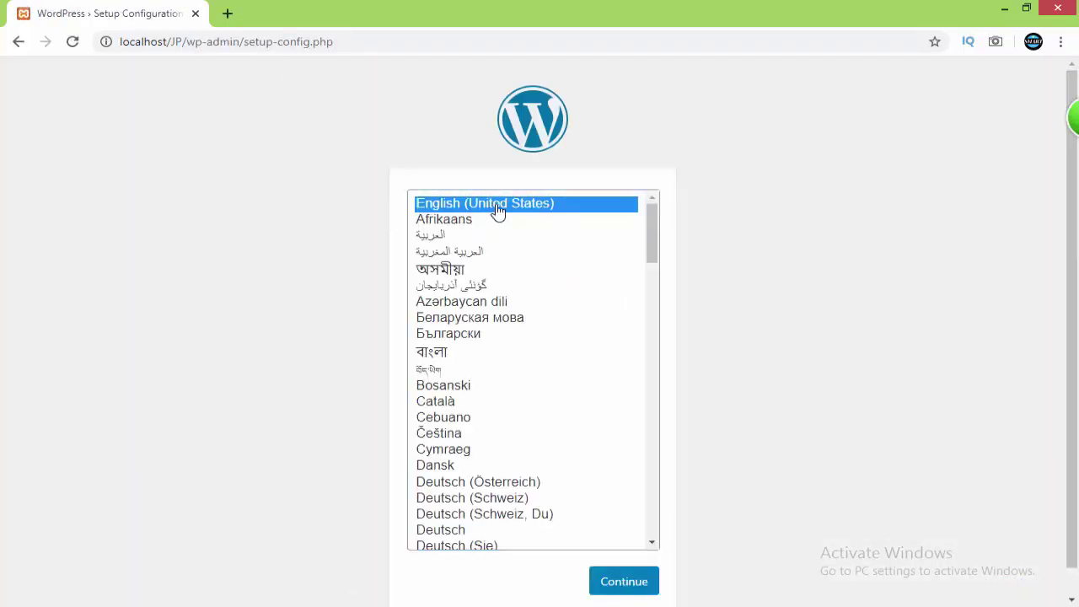
# Keep English (United States) as the setup language and continue
pyautogui.click(623, 582)
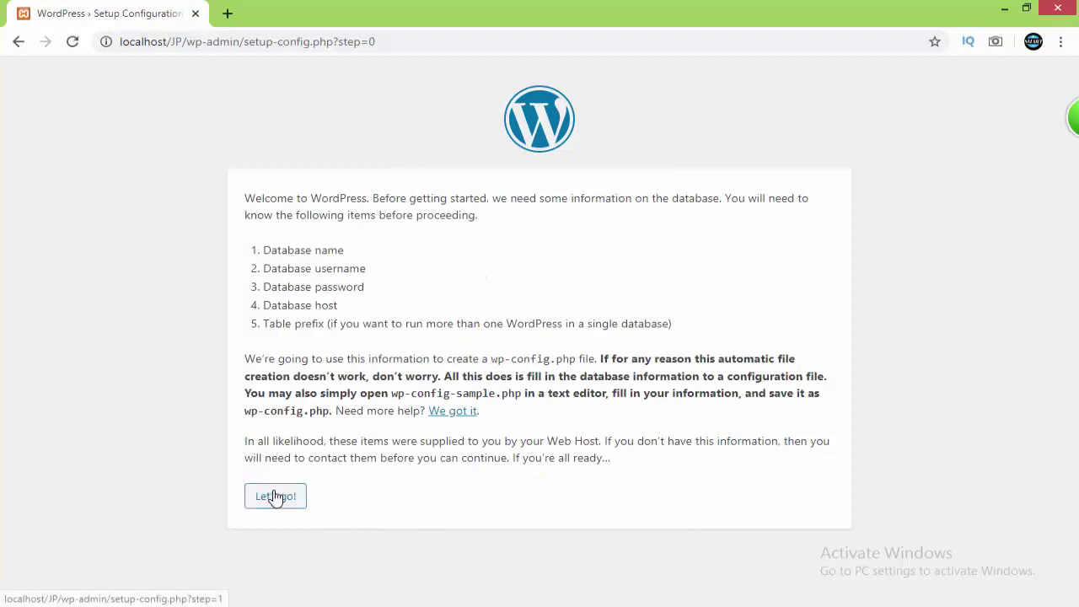
# Connect to database JP as user root with an empty password, then proceed to installation
pyautogui.click(276, 496)
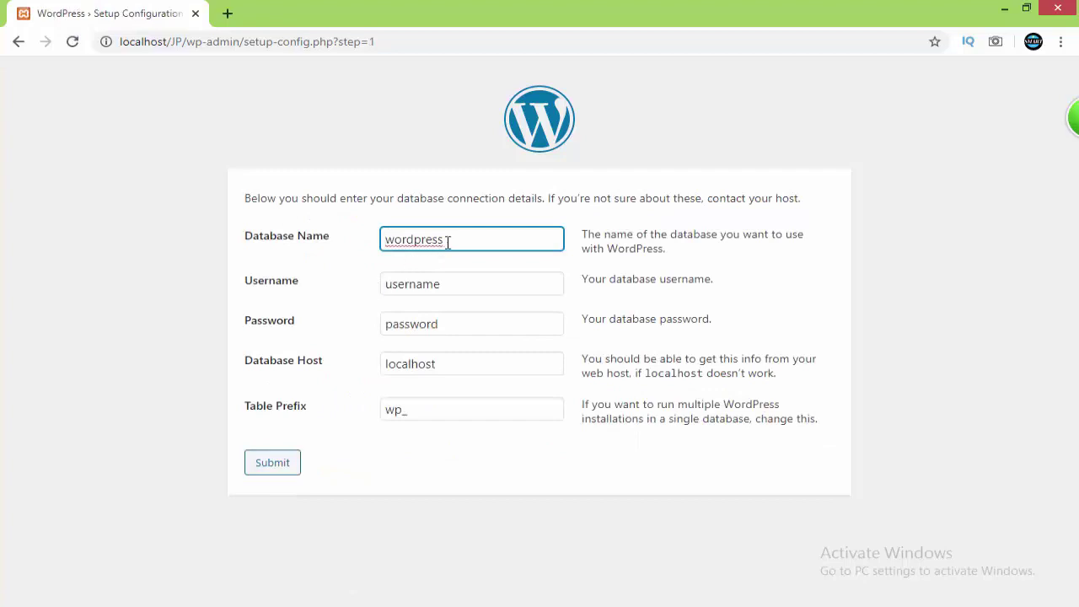
pyautogui.moveTo(448, 242); pyautogui.dragTo(321, 243)
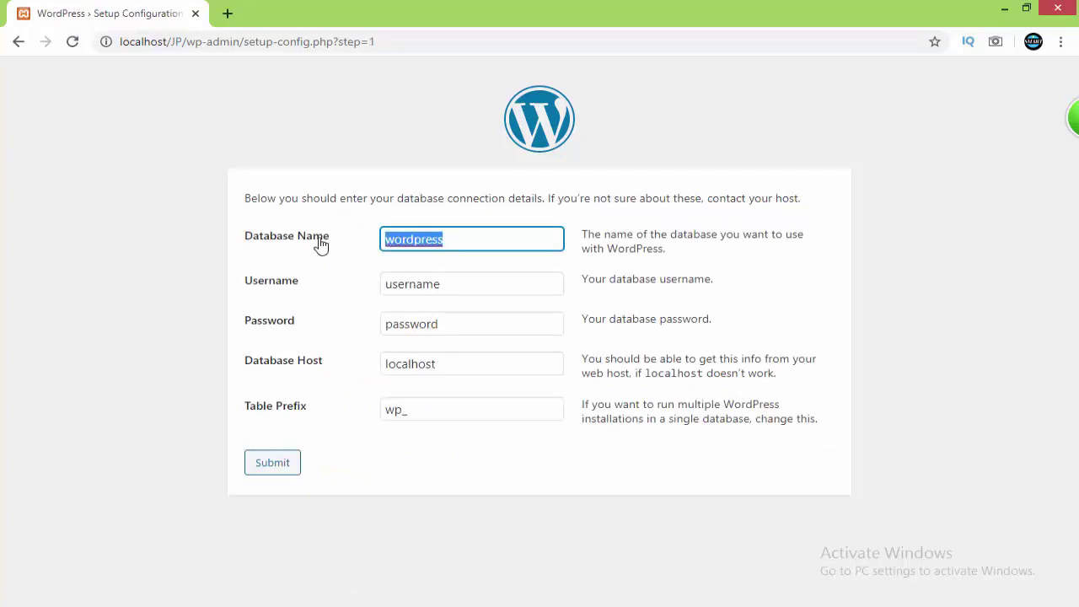
pyautogui.write('JP')
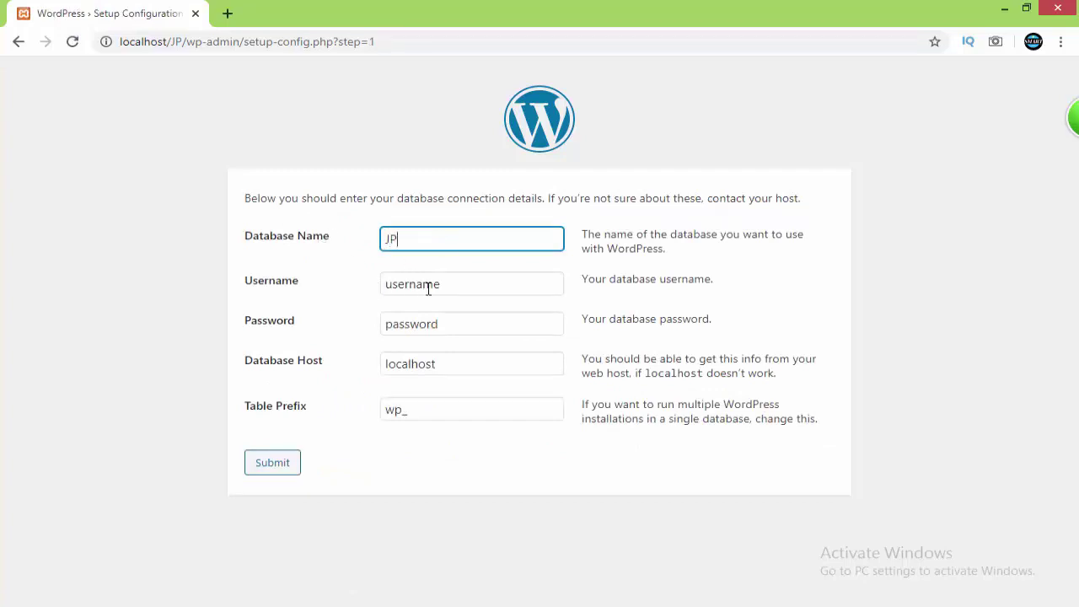
pyautogui.moveTo(448, 284); pyautogui.dragTo(349, 294)
pyautogui.write('aroot')
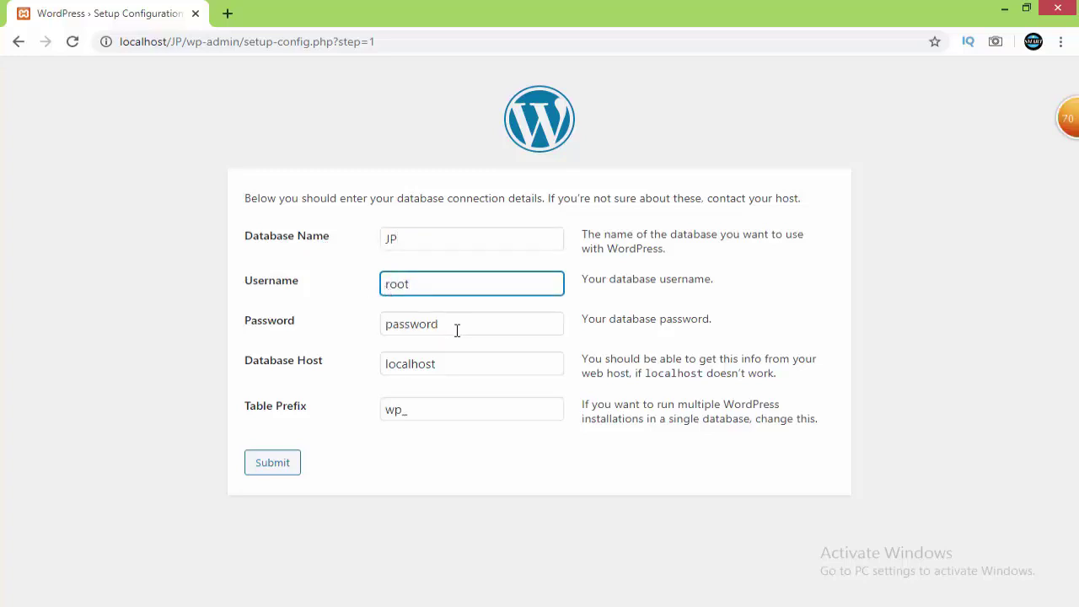
pyautogui.moveTo(455, 329); pyautogui.dragTo(320, 332)
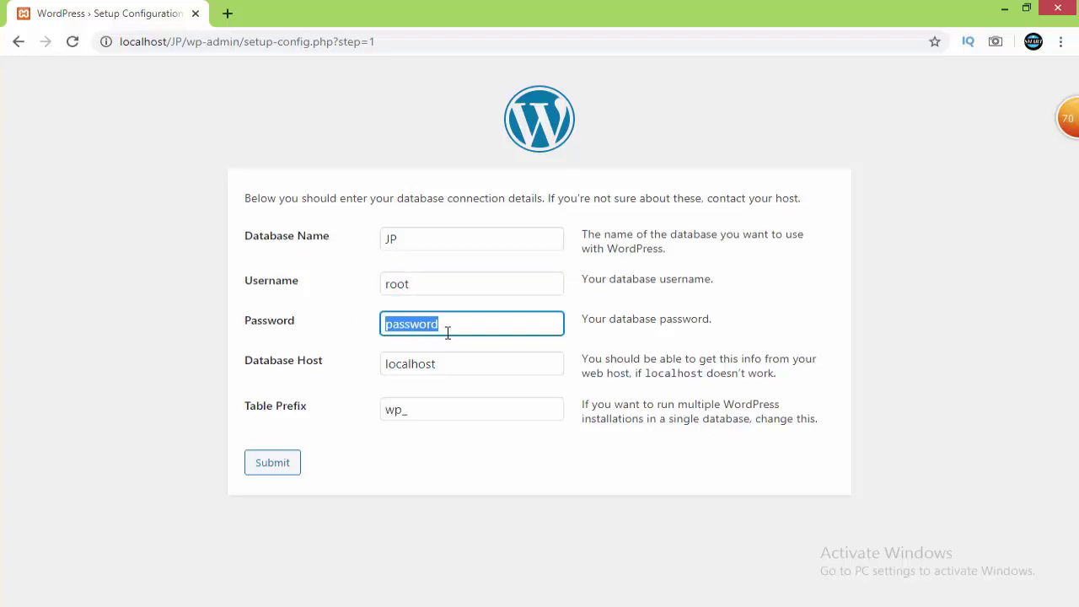
pyautogui.press('BackSpace')
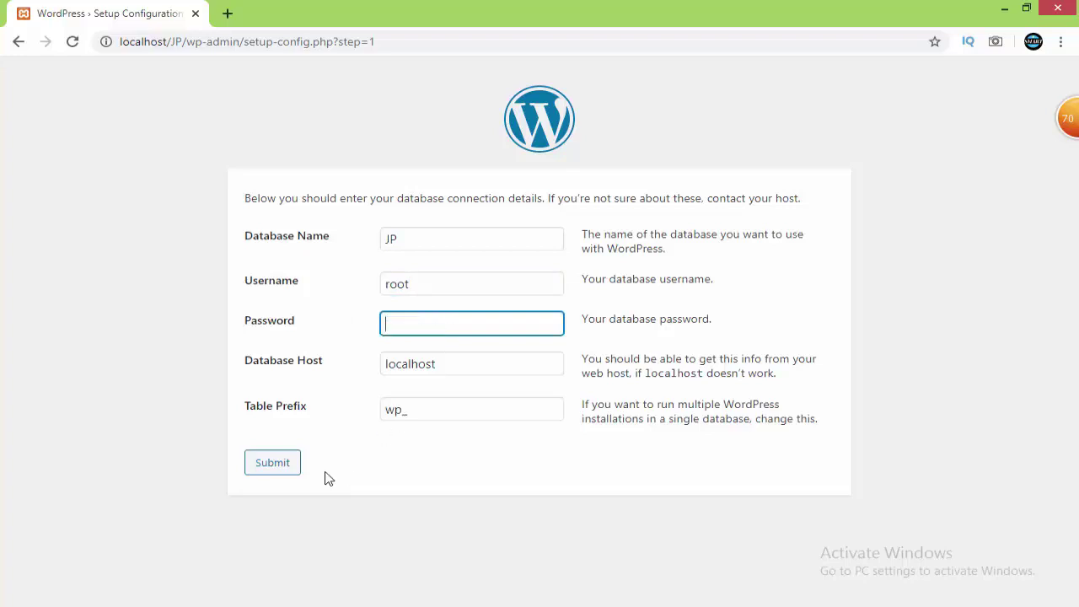
pyautogui.click(280, 468)
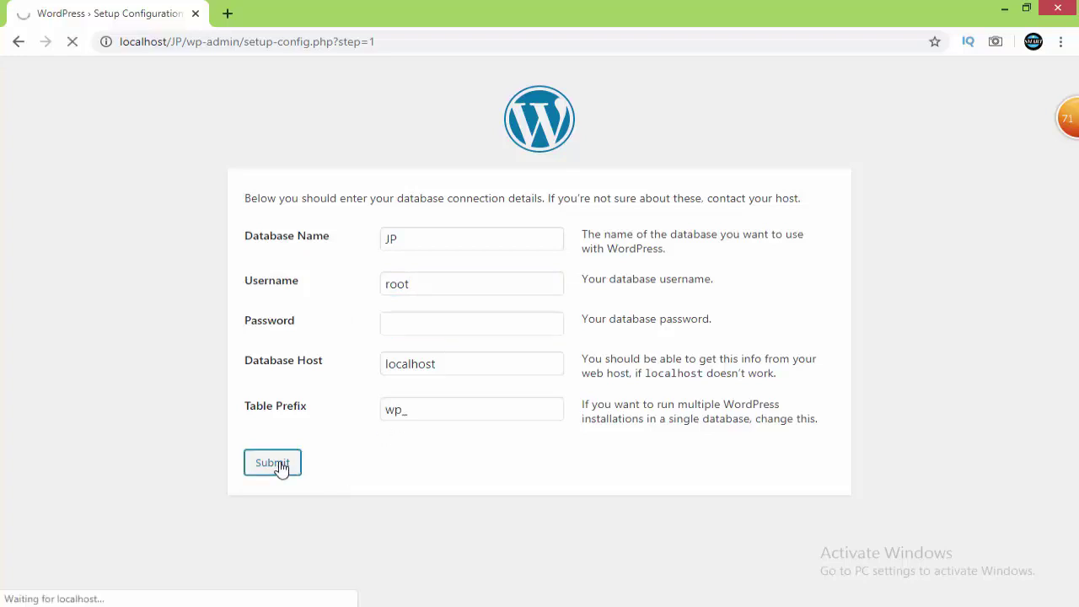
pyautogui.click(295, 262)
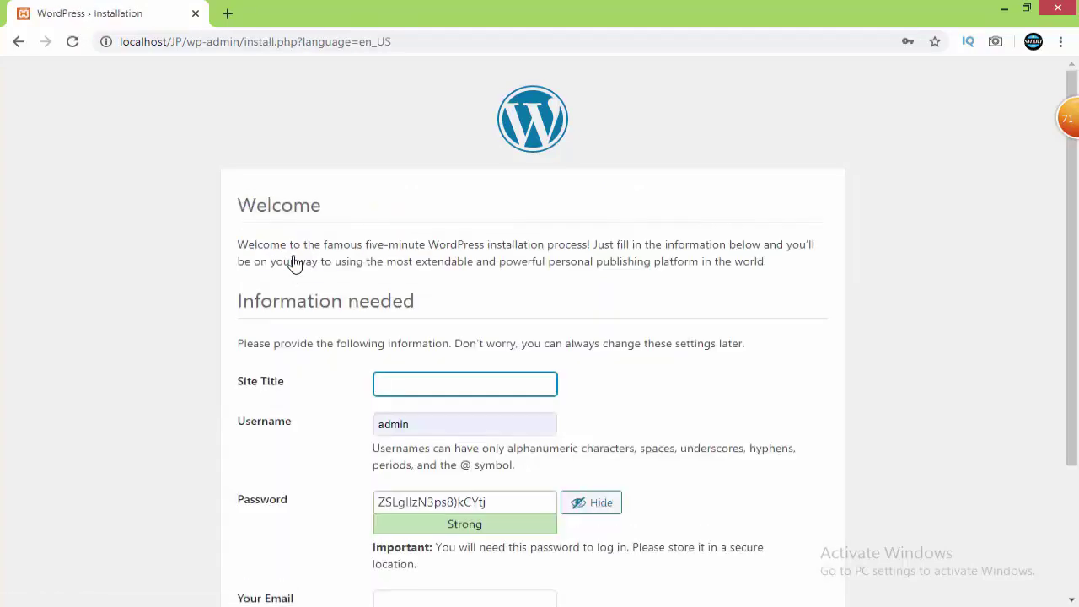
# Enter site title JP and a short admin password, confirming use of the weak password
pyautogui.write('JP')
pyautogui.click(495, 501)
pyautogui.scroll(-1, 287, 407)
pyautogui.hotkey('ctrl', 'a')
pyautogui.write('ad')
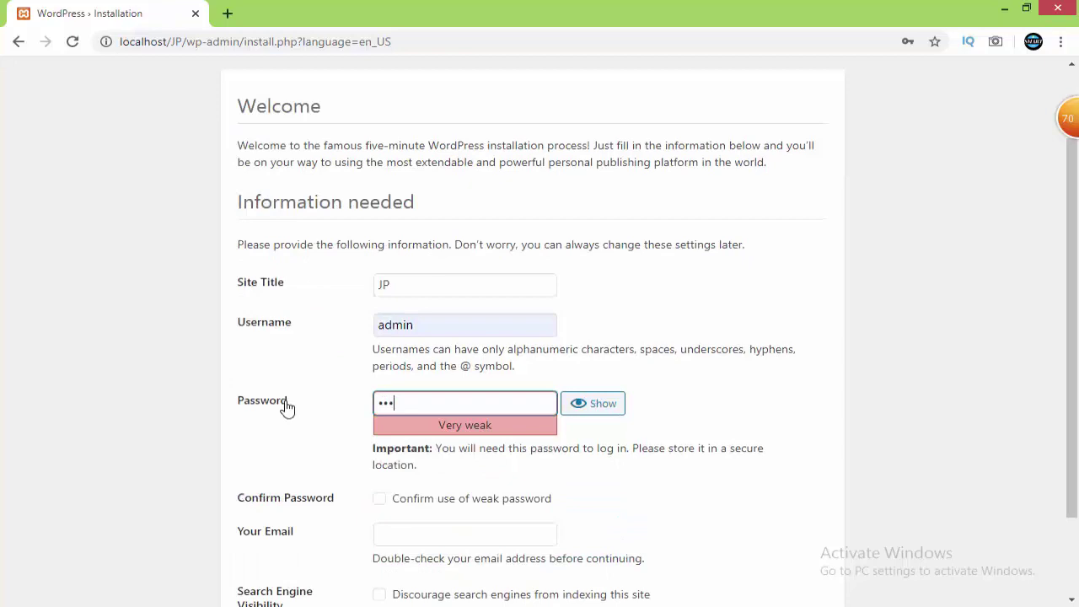
pyautogui.press('BackSpace')
pyautogui.press('BackSpace')
pyautogui.press('BackSpace')
pyautogui.press('BackSpace')
pyautogui.write('ad')
pyautogui.click(381, 500)
pyautogui.click(383, 501)
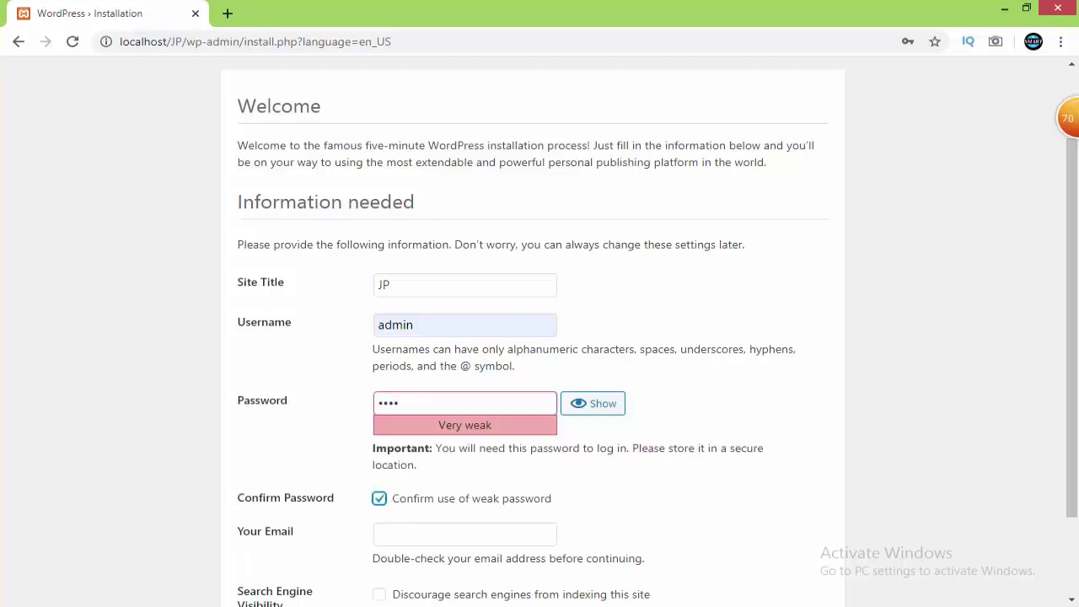
# Fill the admin e-mail from the saved suggestion and install WordPress
pyautogui.moveTo(1074, 382); pyautogui.dragTo(1077, 451)
pyautogui.click(523, 434)
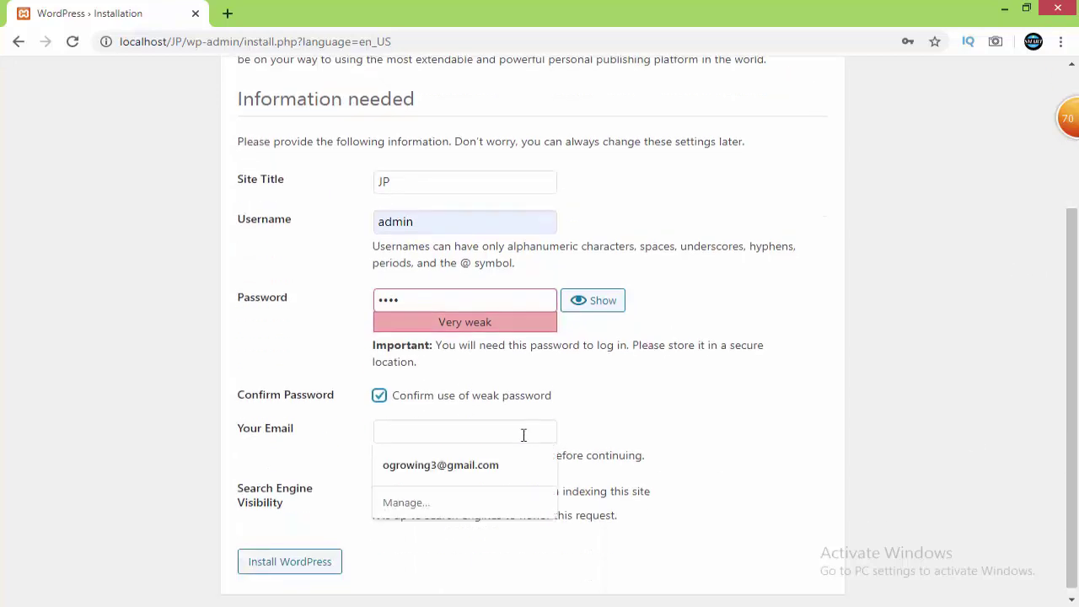
pyautogui.click(454, 463)
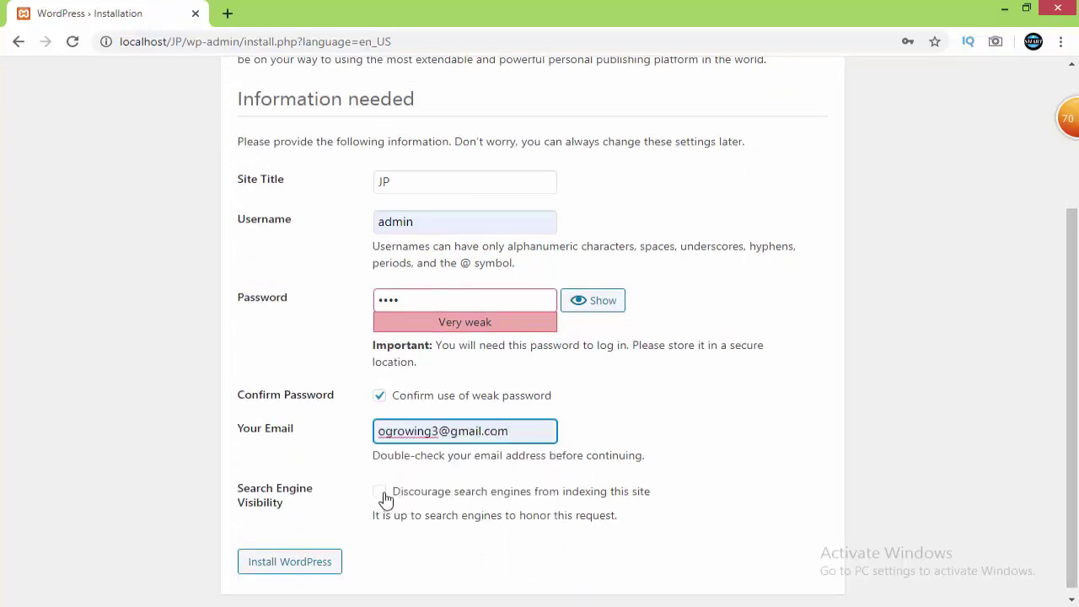
pyautogui.click(274, 571)
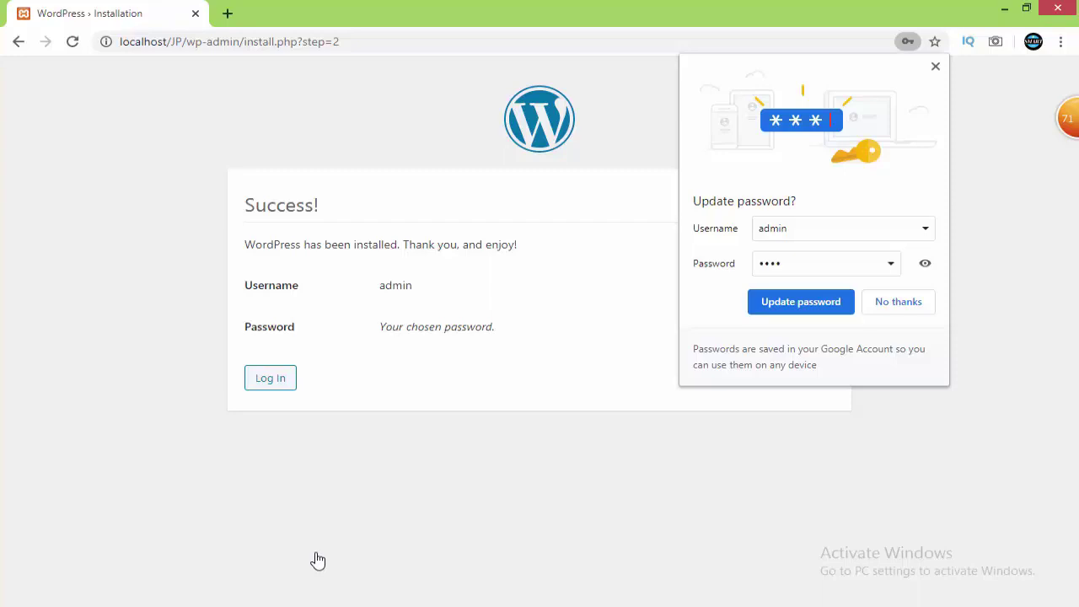
# Update the saved password in Chrome, then log in as admin with Remember Me ticked
pyautogui.click(801, 302)
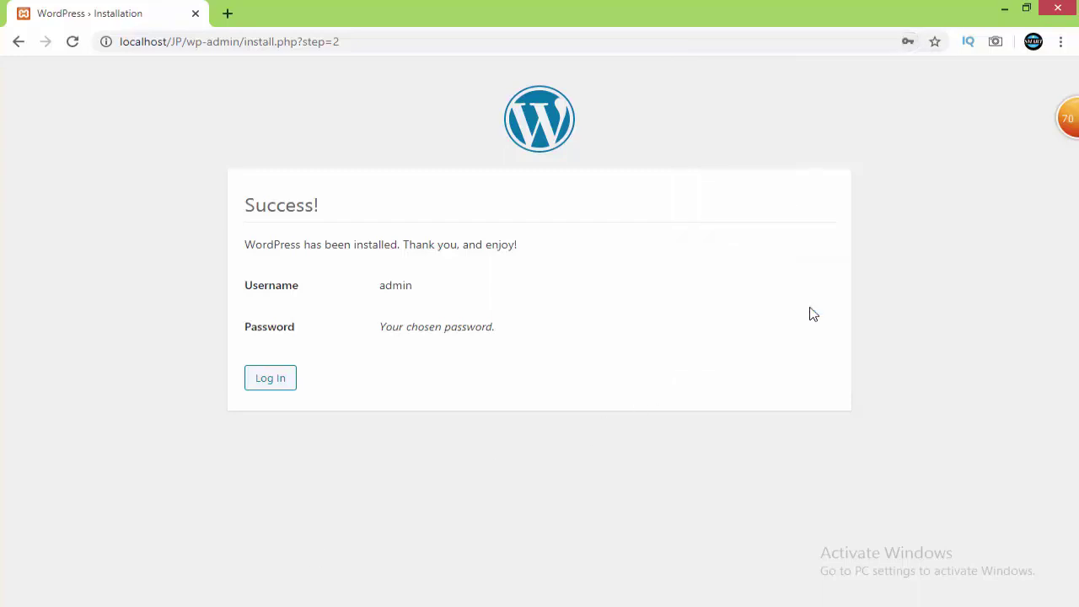
pyautogui.click(285, 381)
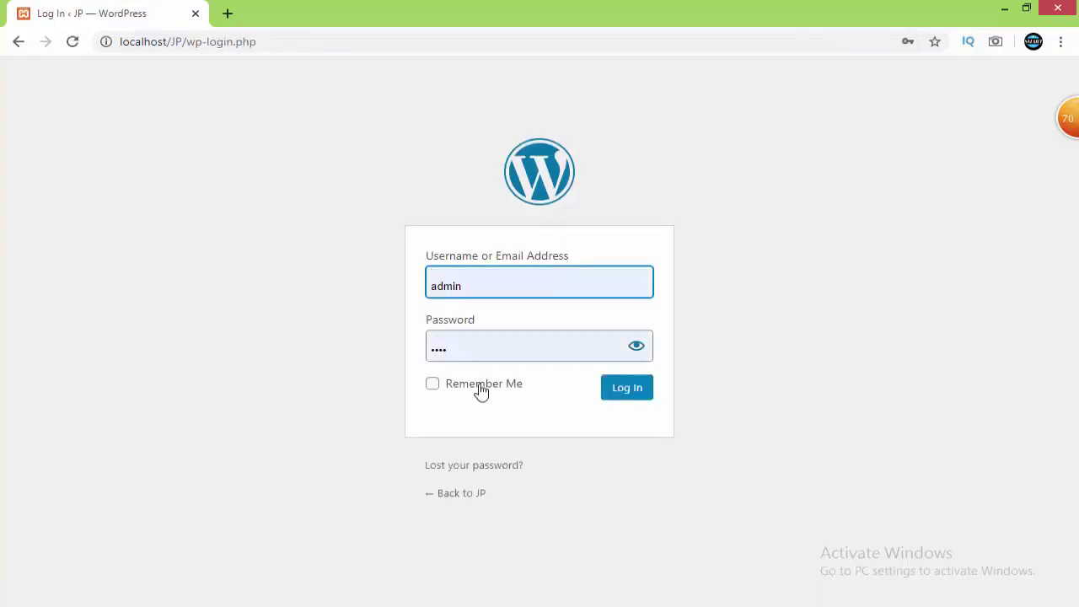
pyautogui.click(479, 387)
pyautogui.click(646, 386)
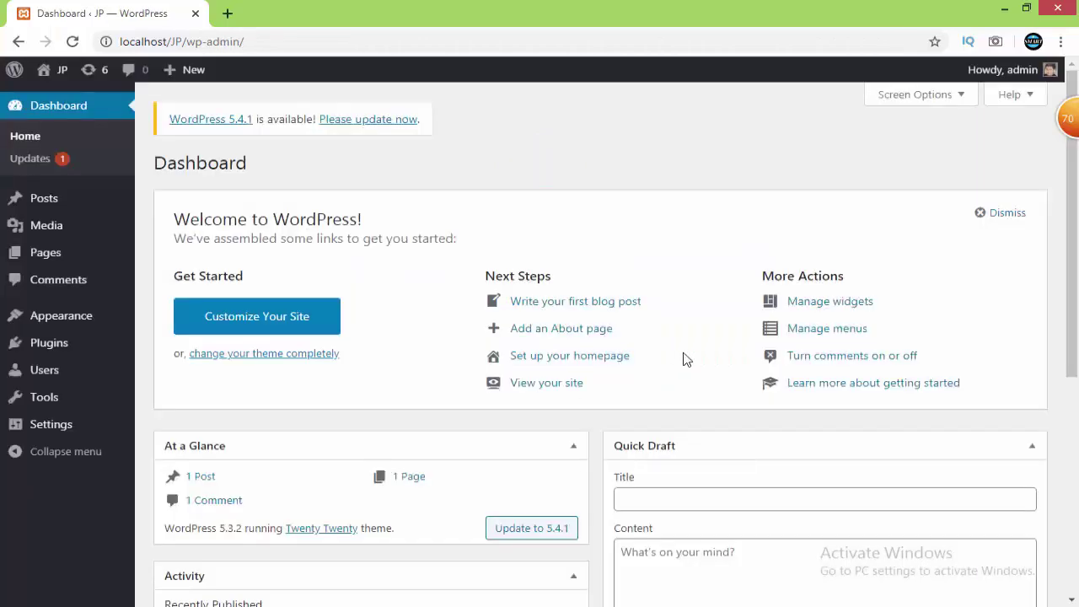
# Dismiss the Welcome panel and collapse Events and News, Activity, At a Glance and Quick Draft
pyautogui.click(991, 218)
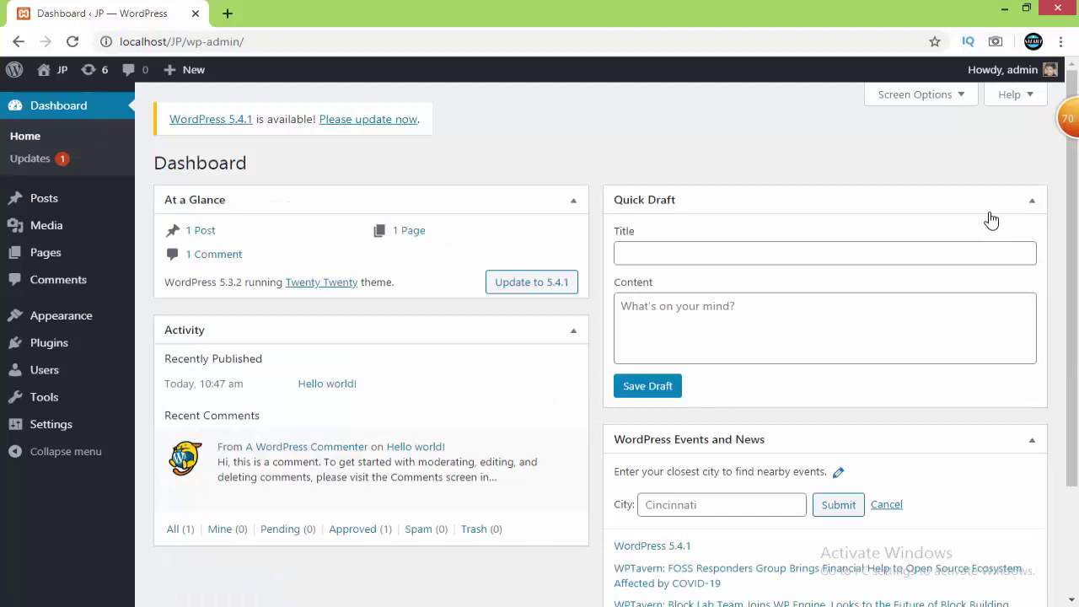
pyautogui.click(1035, 443)
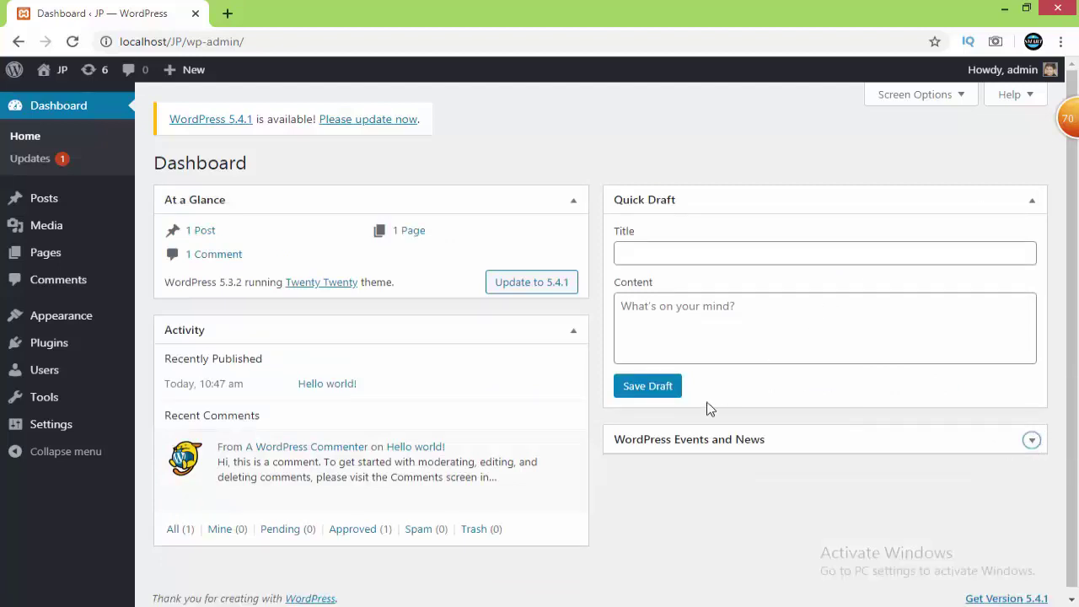
pyautogui.click(573, 331)
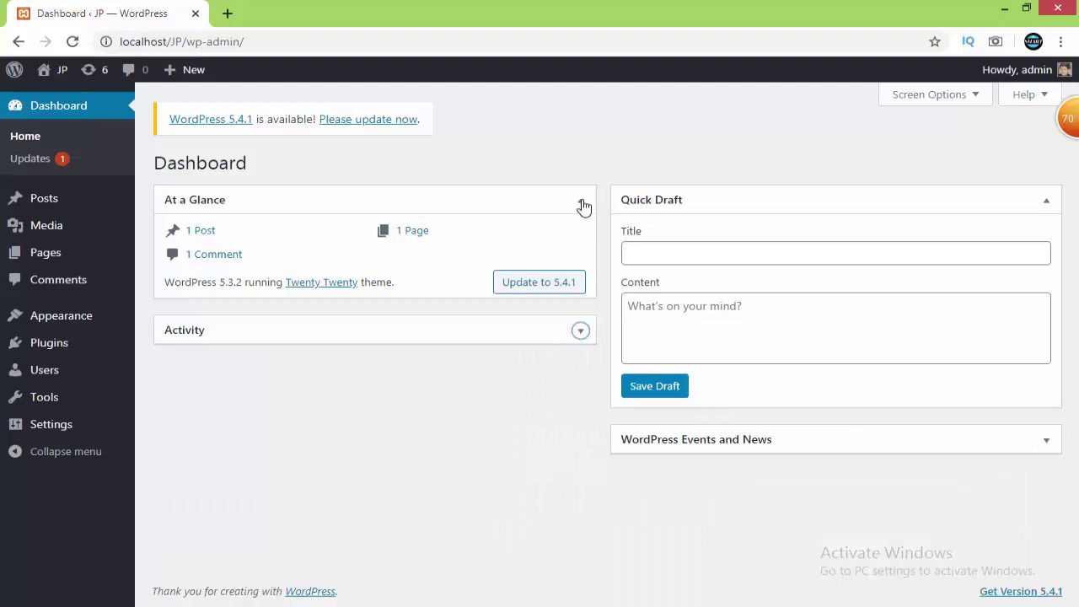
pyautogui.click(579, 202)
pyautogui.click(1046, 202)
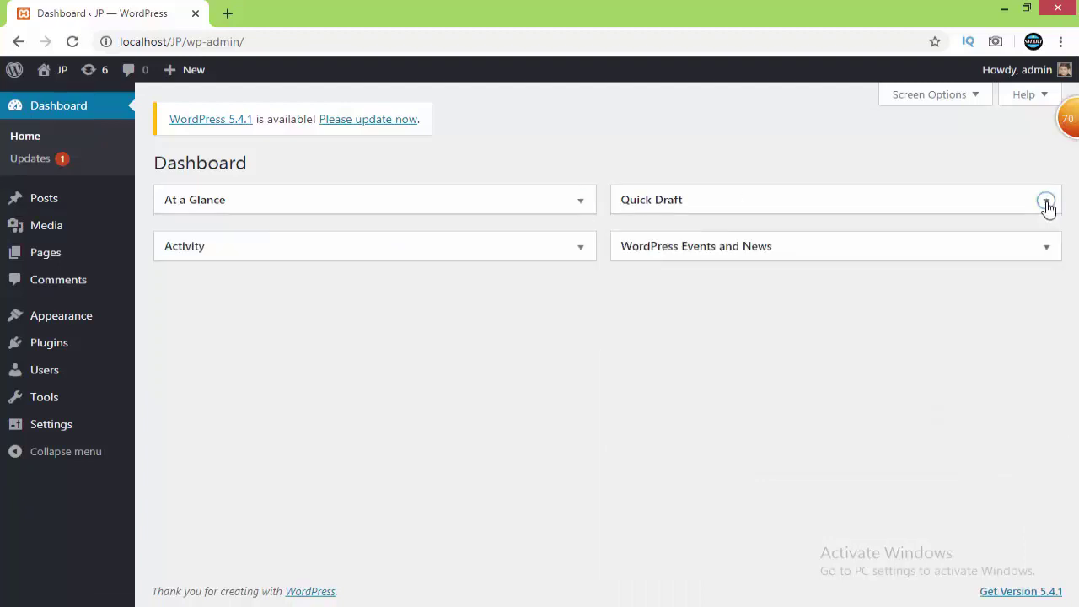
pyautogui.moveTo(1019, 69)
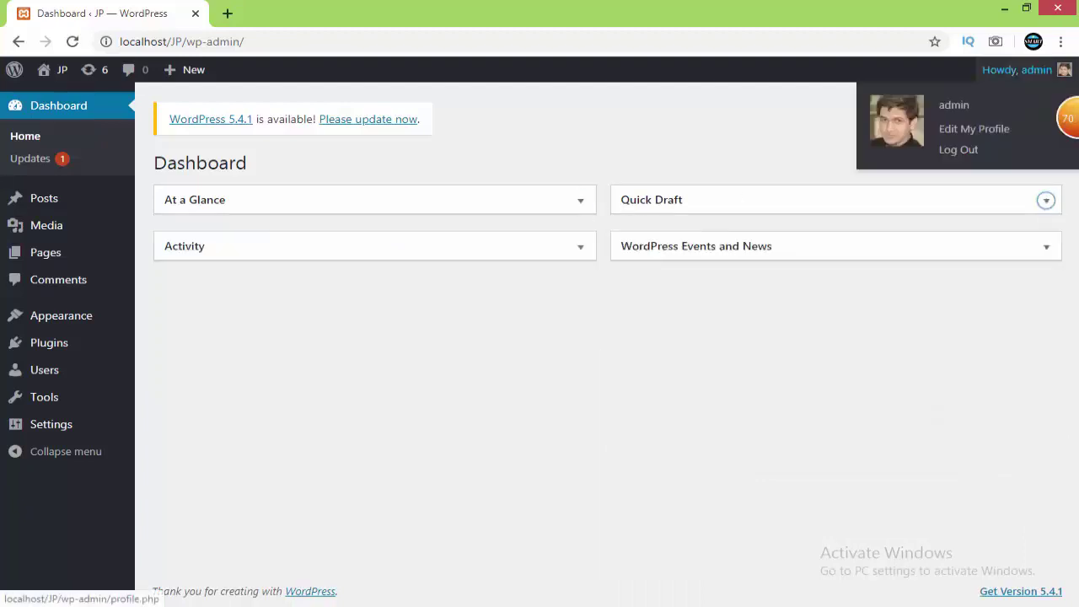
pyautogui.click(967, 131)
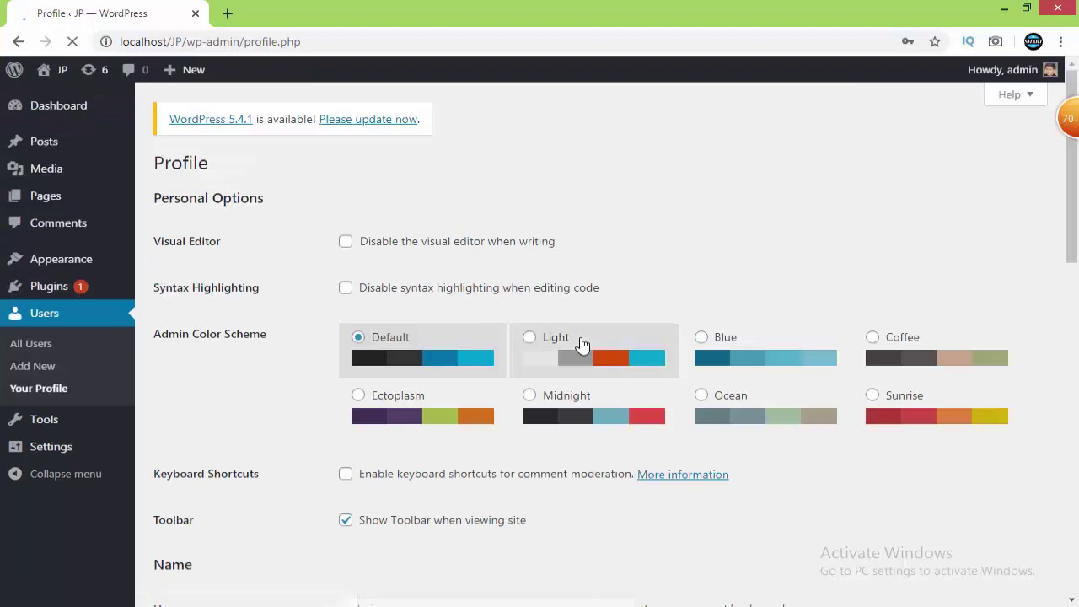
pyautogui.click(666, 350)
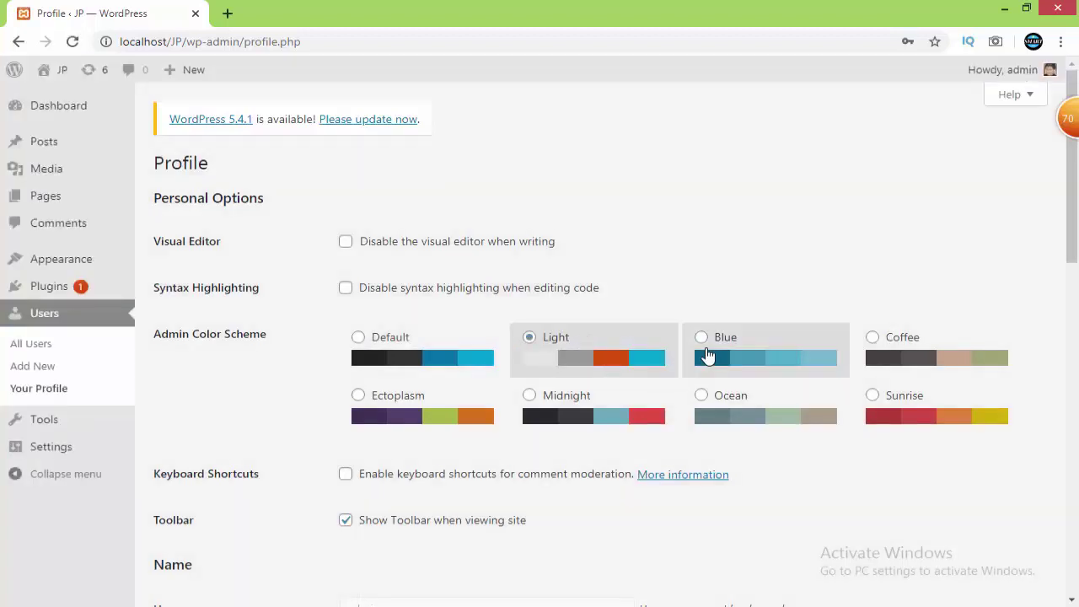
pyautogui.click(708, 356)
pyautogui.click(703, 406)
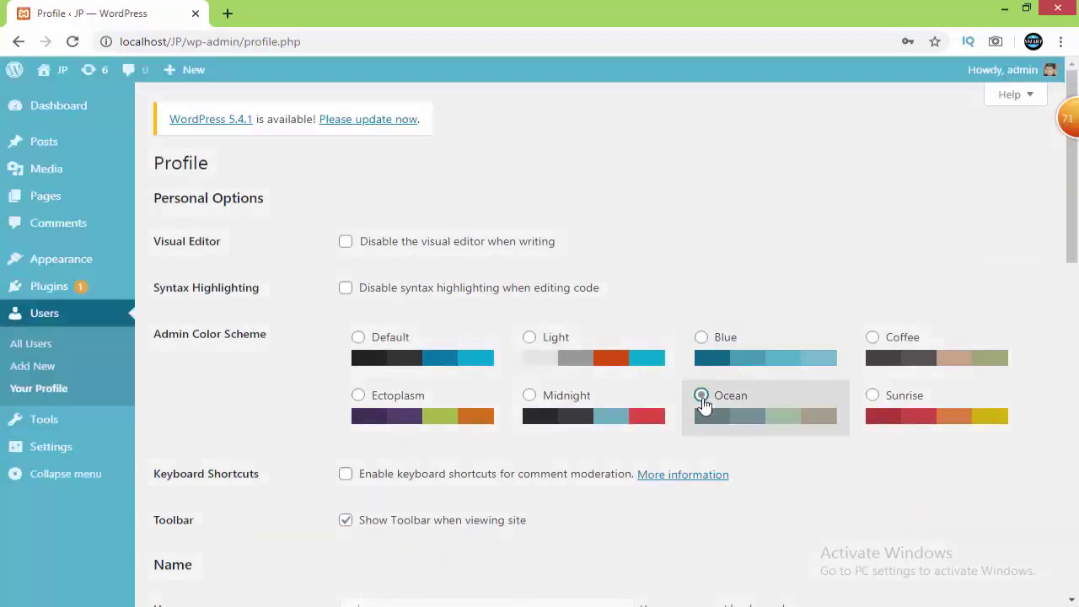
pyautogui.click(368, 342)
pyautogui.scroll(-3, 368, 341)
pyautogui.scroll(-2, 1077, 366)
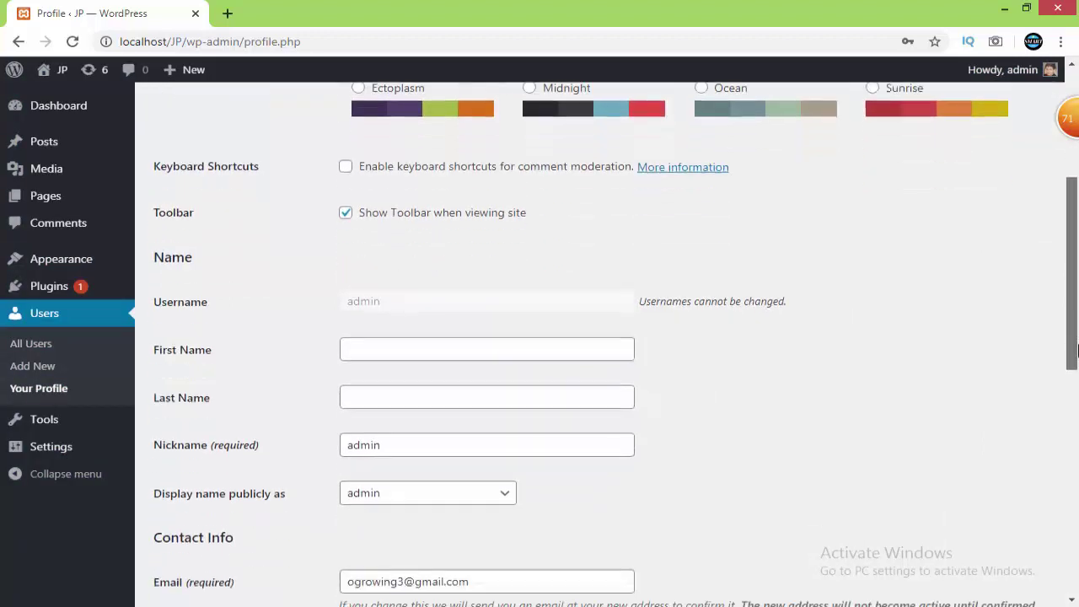
# Enter the user's first and last names and set the nickname to the full name
pyautogui.click(526, 282)
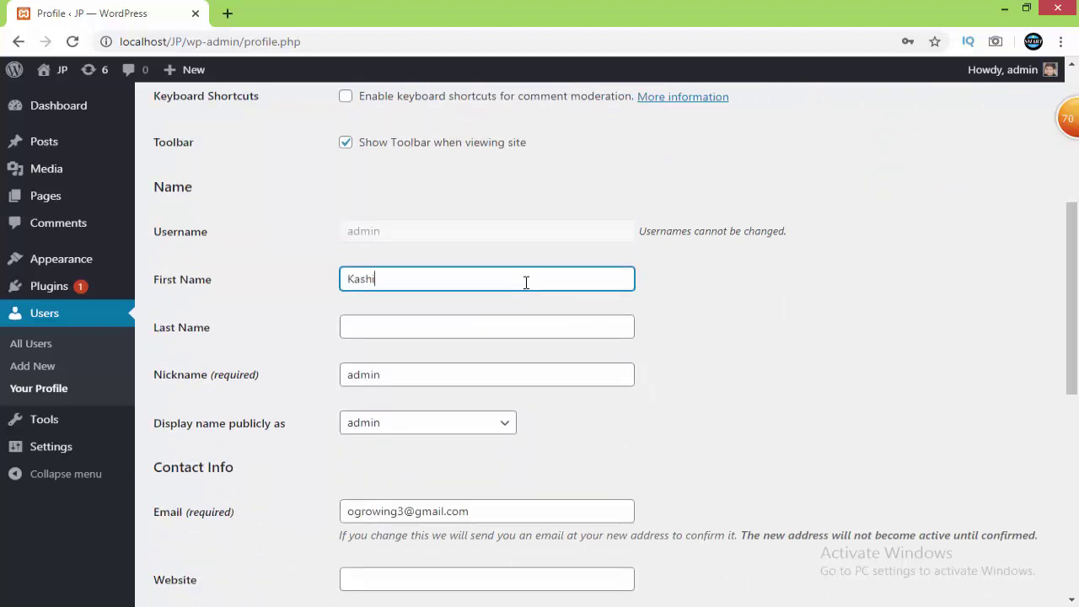
pyautogui.click(525, 323)
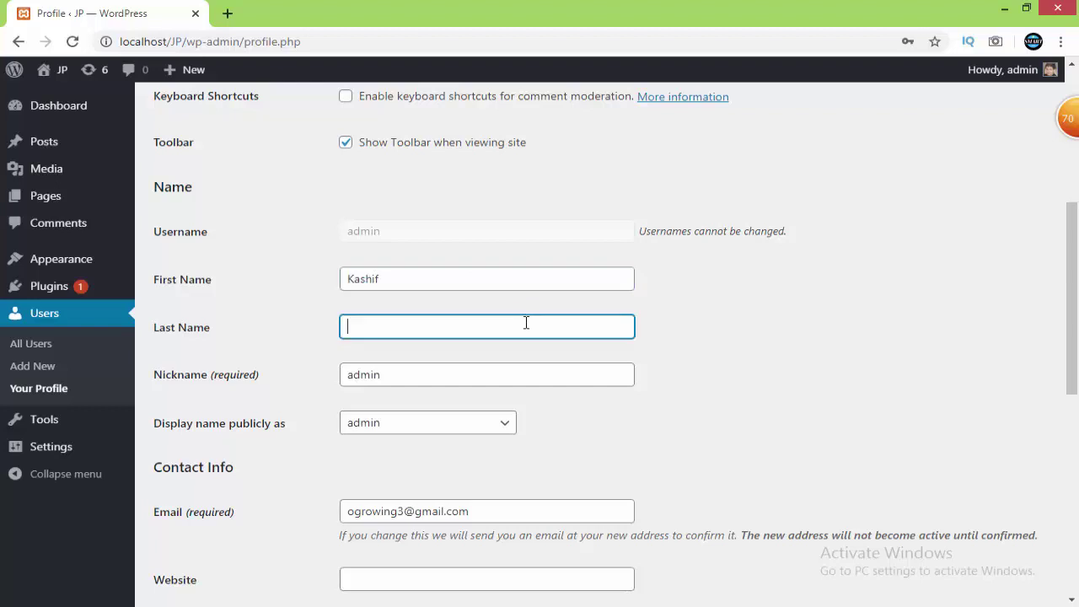
pyautogui.press('Tab')
pyautogui.click(347, 375)
pyautogui.write('Kashi')
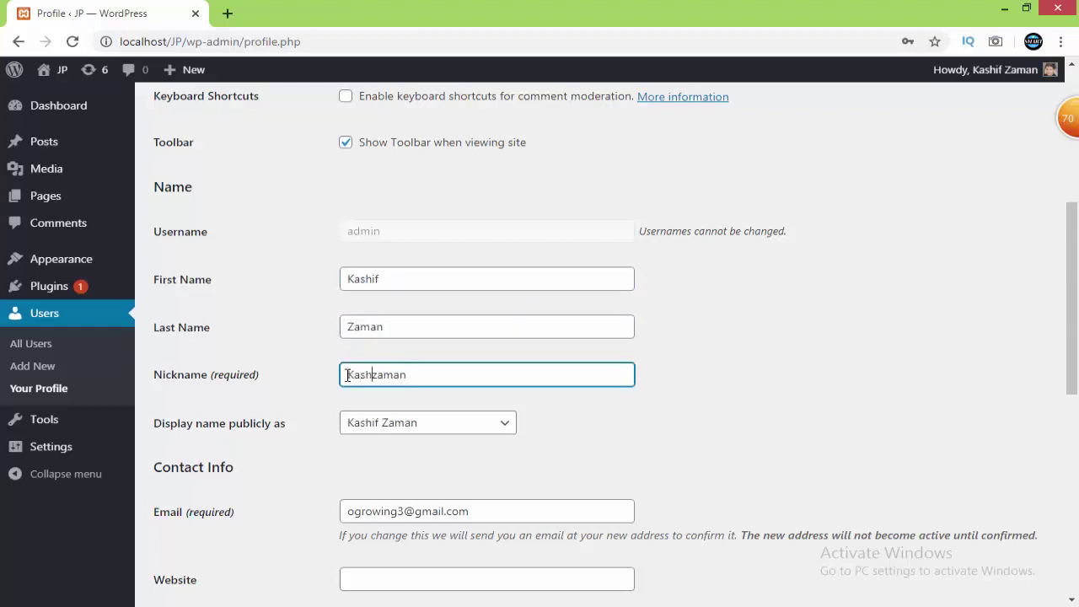
pyautogui.write('f')
pyautogui.scroll(-2, 1077, 374)
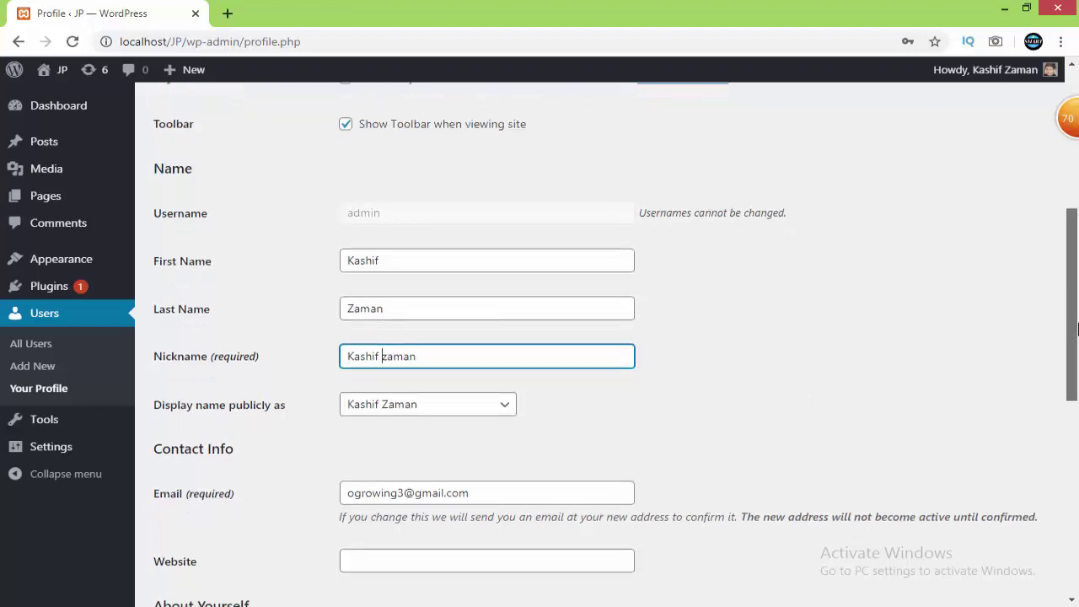
pyautogui.moveTo(1077, 373); pyautogui.dragTo(1077, 403)
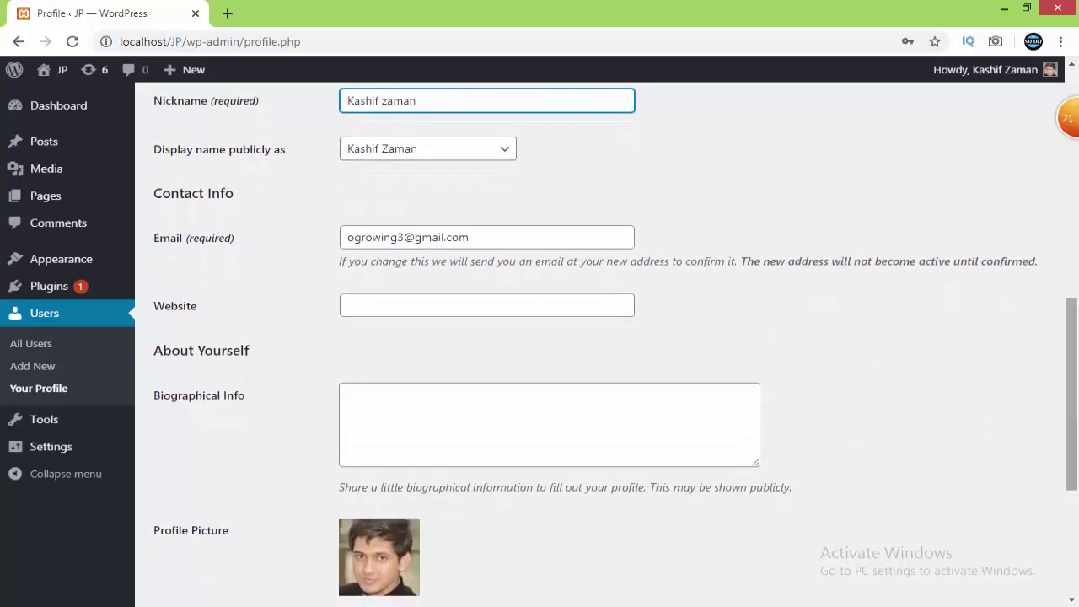
pyautogui.moveTo(1077, 403); pyautogui.dragTo(1077, 521)
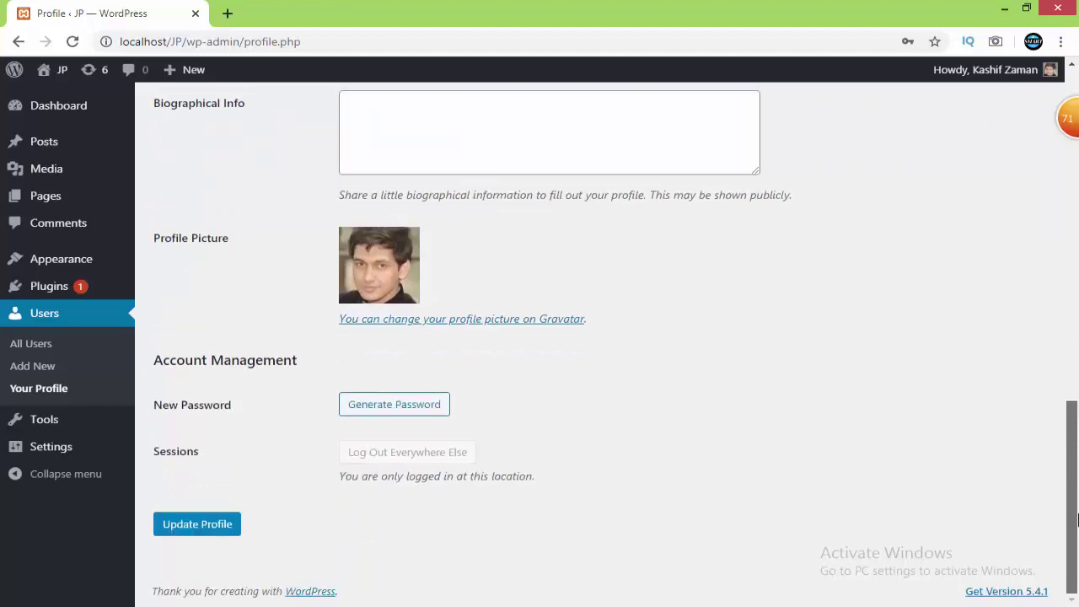
# Replace the generated password with a short weak one, leaving it masked
pyautogui.click(429, 419)
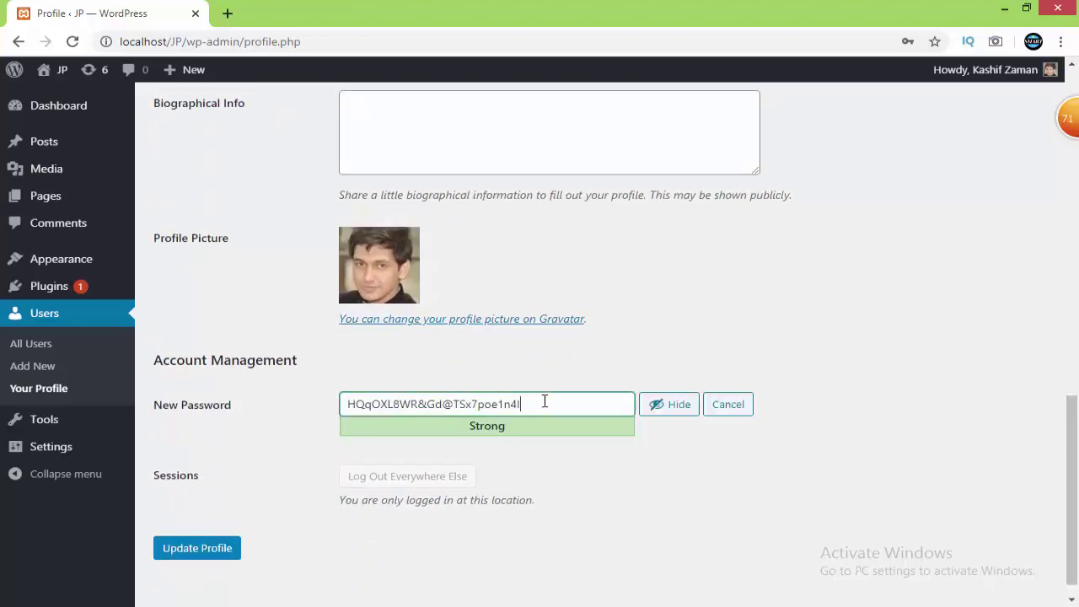
pyautogui.moveTo(544, 402); pyautogui.dragTo(297, 406)
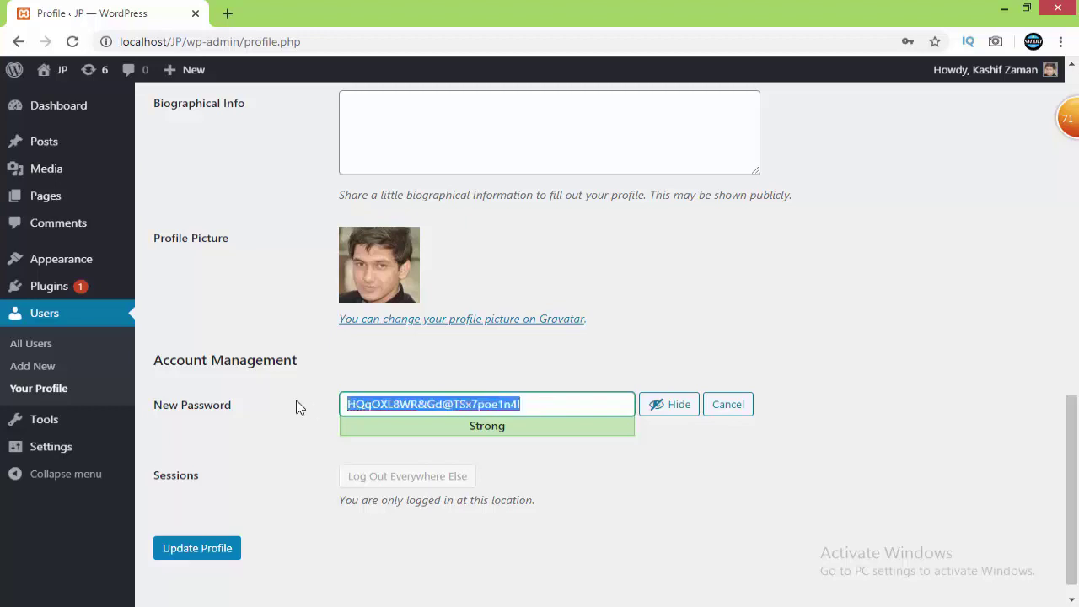
pyautogui.write('admin')
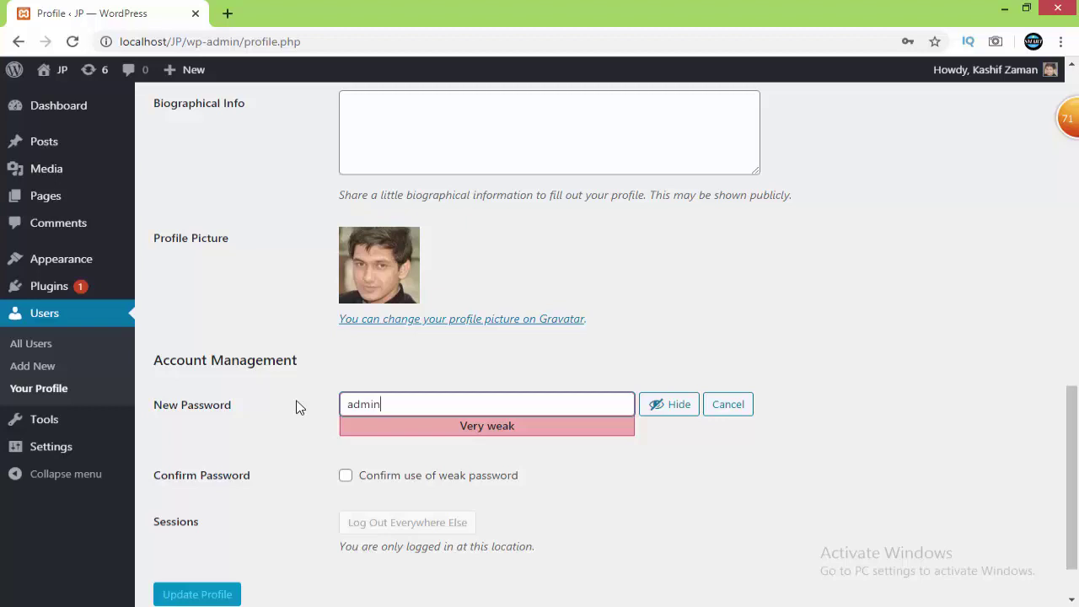
pyautogui.click(675, 404)
pyautogui.click(676, 405)
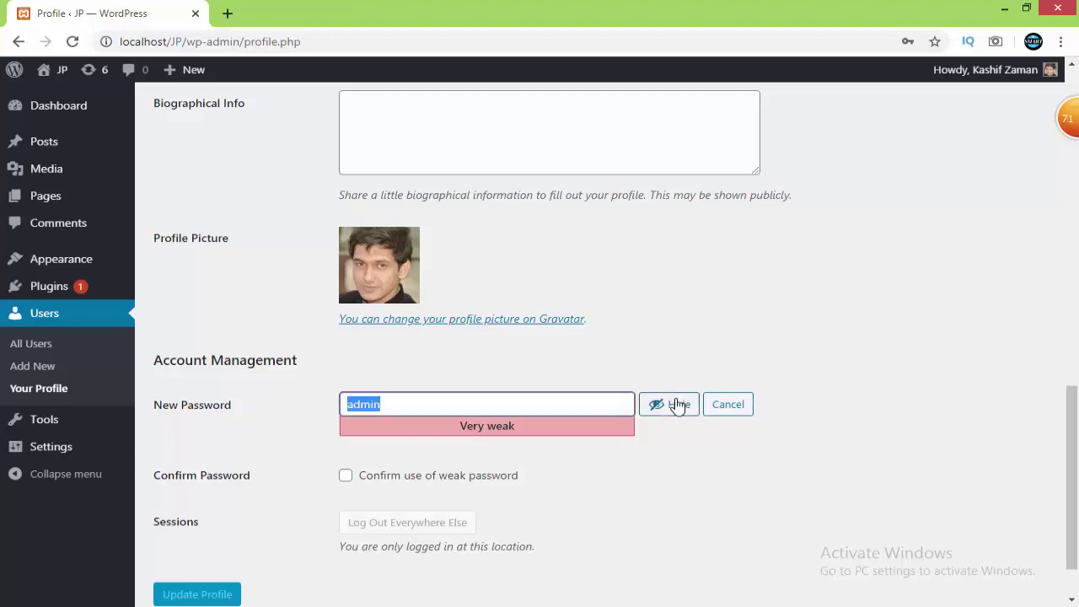
pyautogui.click(677, 406)
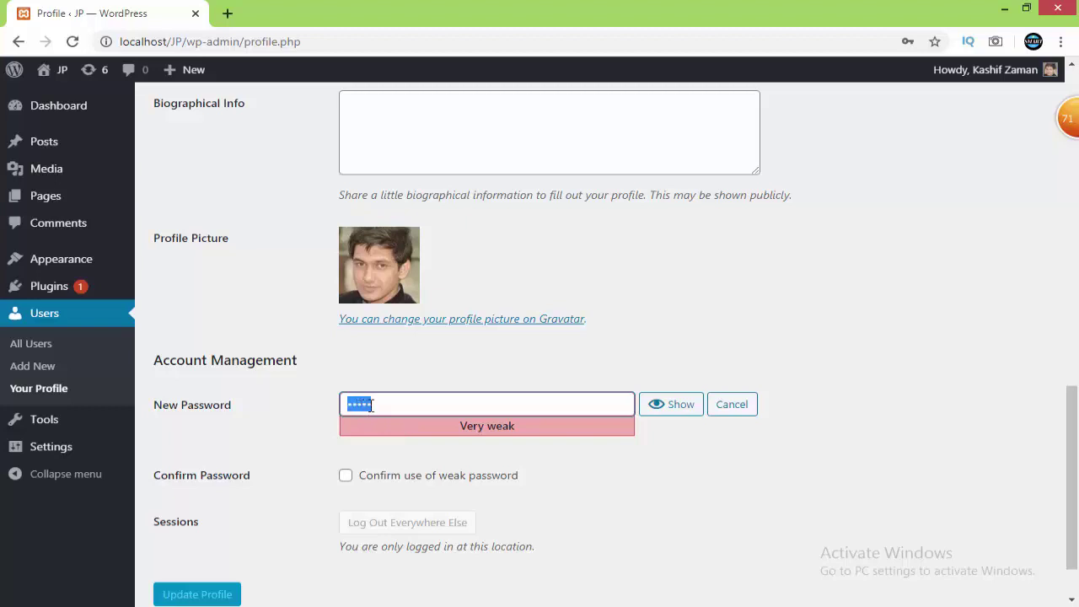
# Confirm use of the weak password and save the profile with Update Profile
pyautogui.click(346, 477)
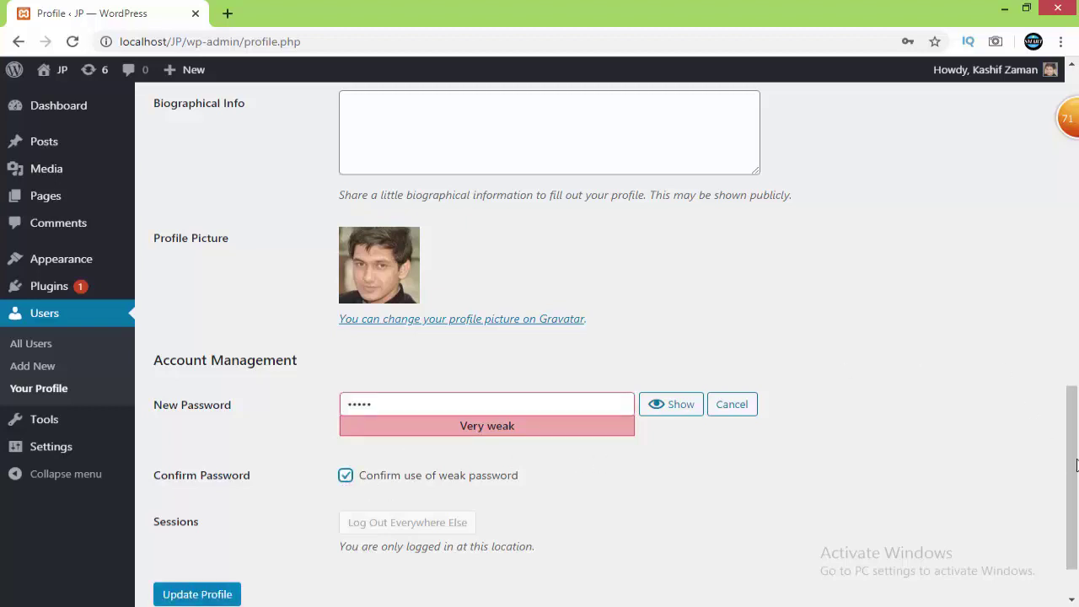
pyautogui.scroll(-2, 1067, 459)
pyautogui.click(194, 524)
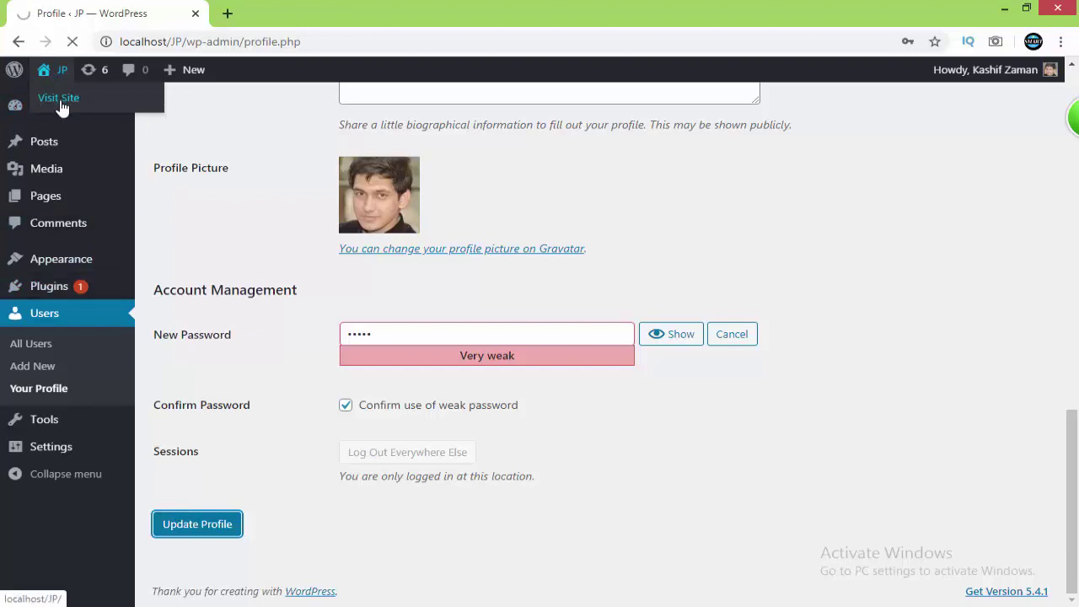
pyautogui.rightClick(58, 97)
# Open the live site in a new tab, check the Hello world post's URL, and return to admin
pyautogui.click(93, 112)
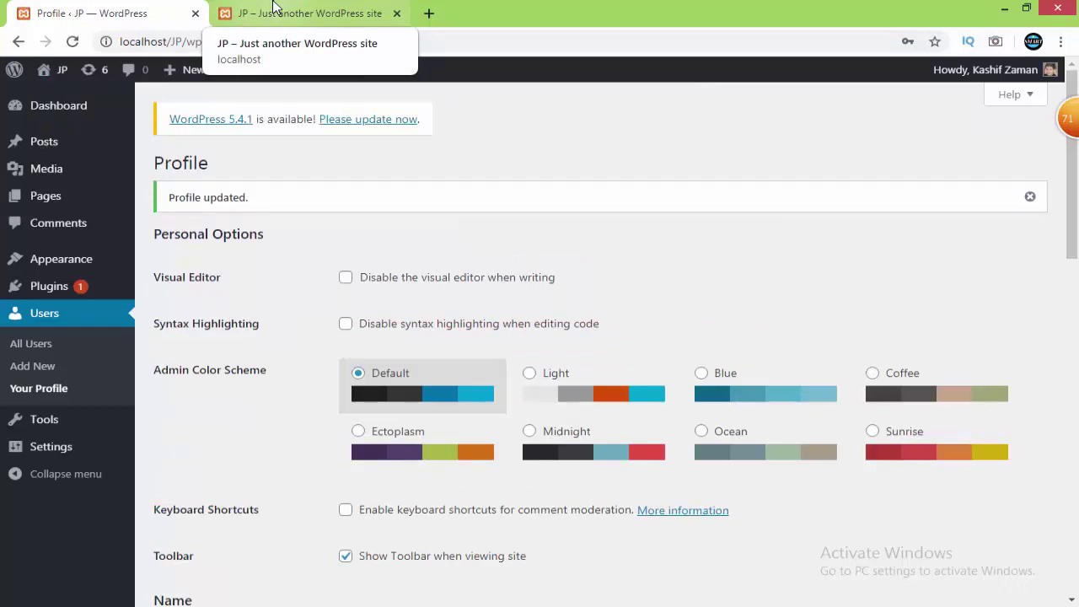
pyautogui.click(273, 7)
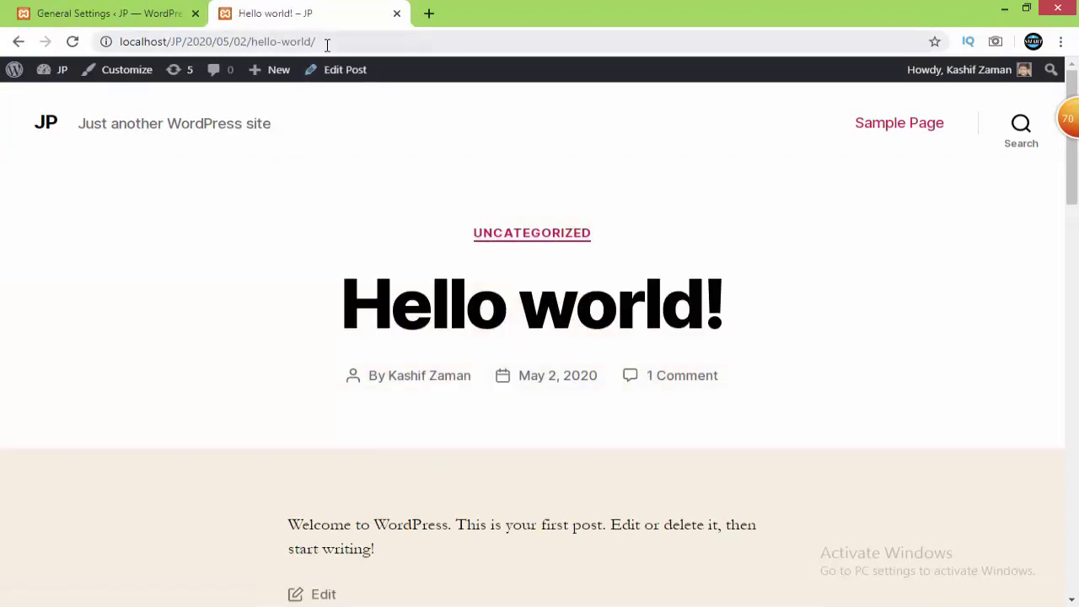
pyautogui.moveTo(325, 41); pyautogui.dragTo(115, 41)
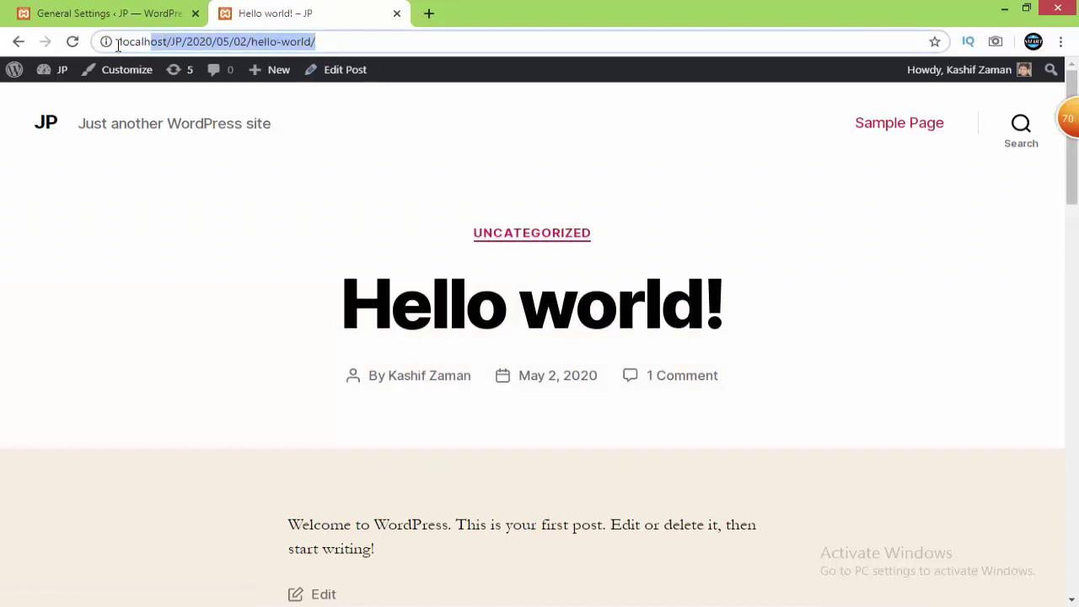
pyautogui.click(90, 14)
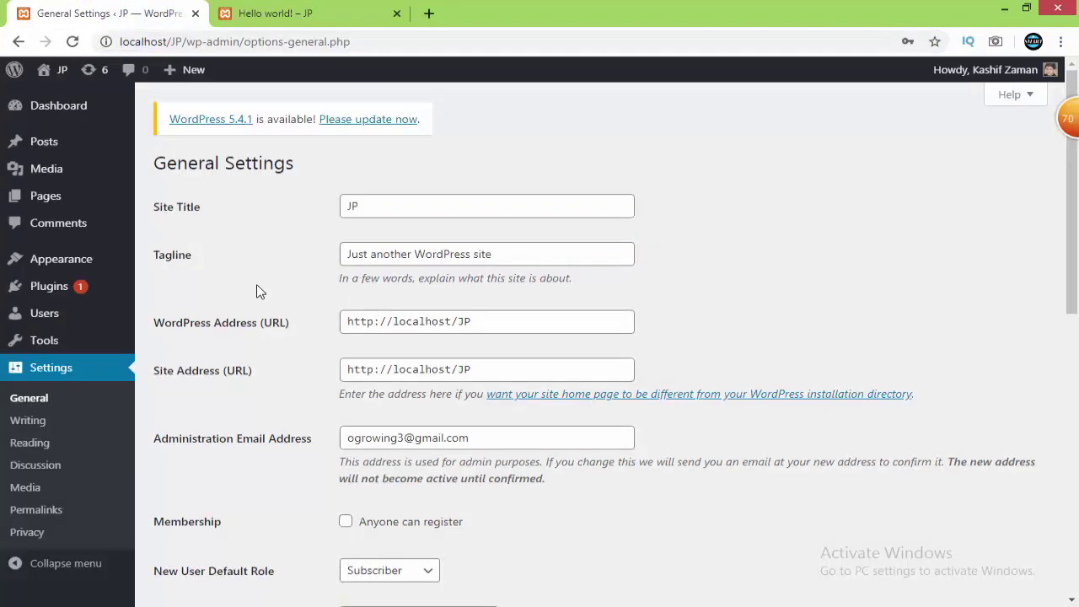
# Save Post name as the permalink structure and close the Page not found tab
pyautogui.click(40, 511)
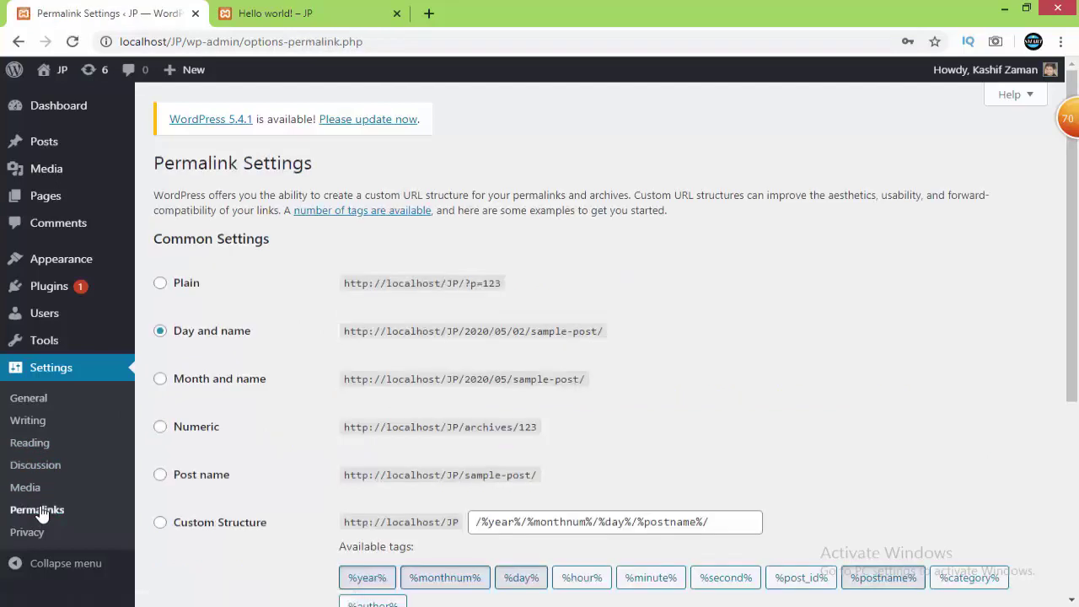
pyautogui.click(200, 477)
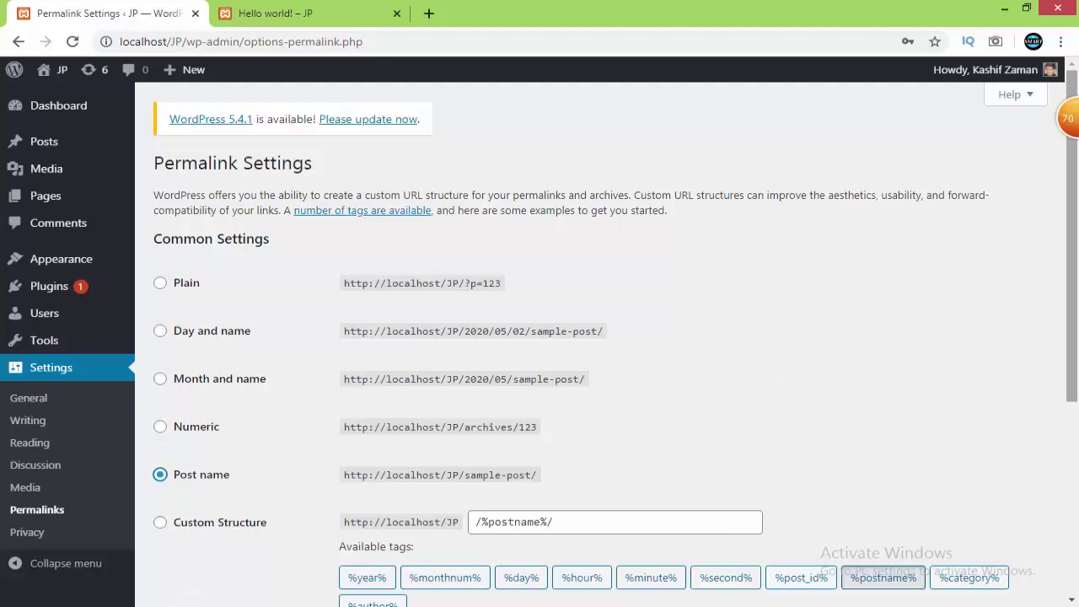
pyautogui.moveTo(1077, 319); pyautogui.dragTo(1077, 529)
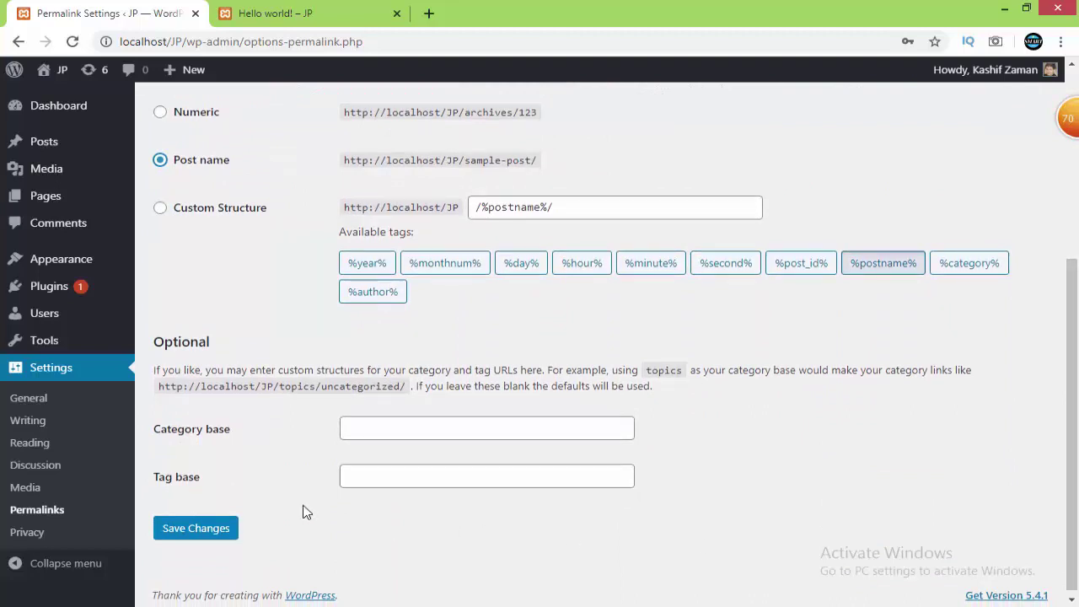
pyautogui.click(203, 531)
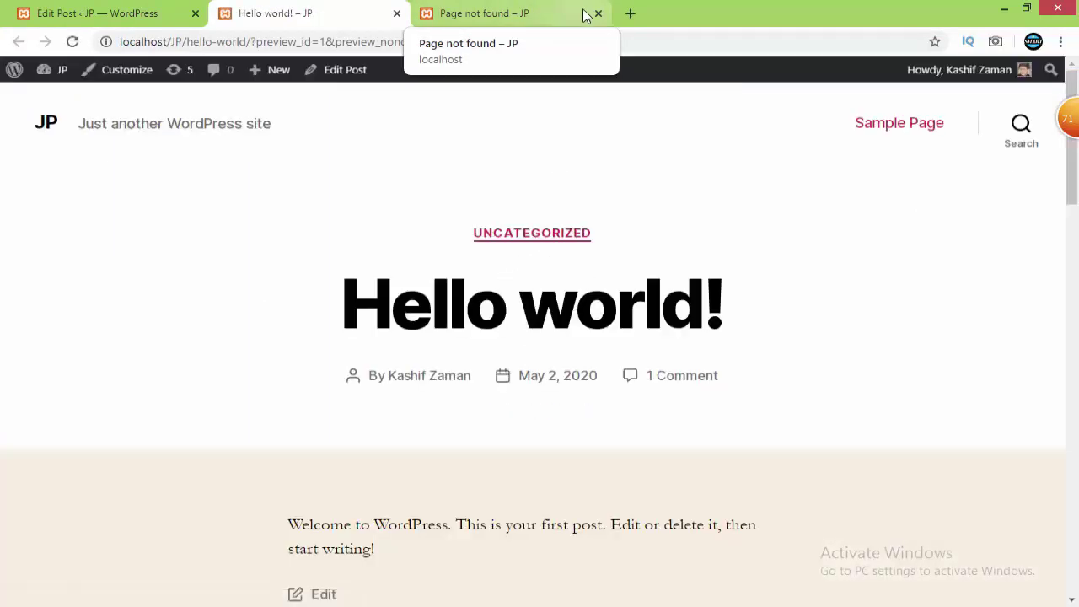
pyautogui.click(599, 15)
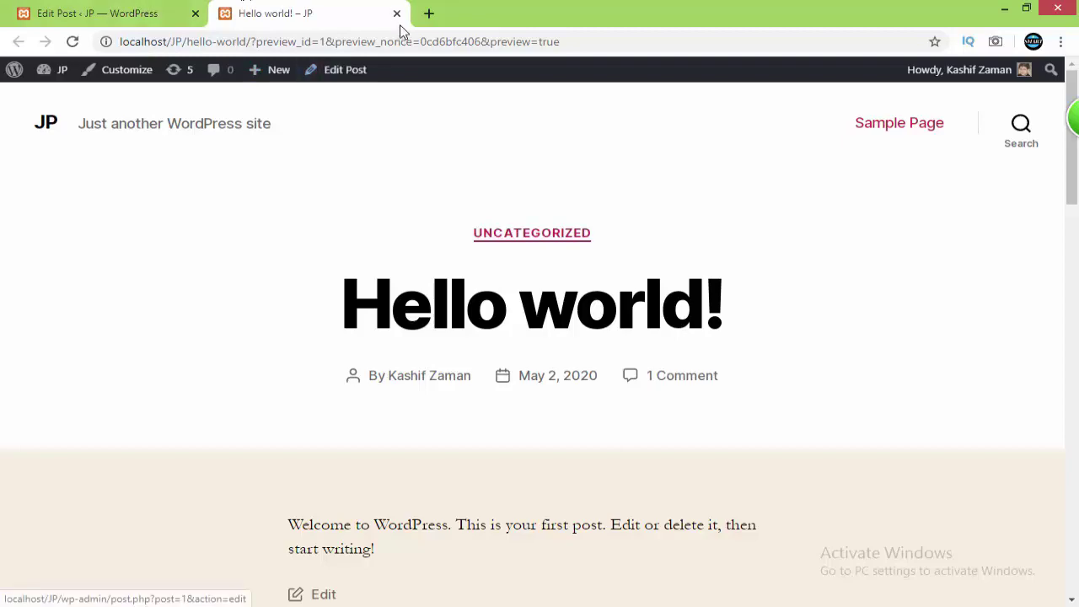
# Move the Hello world! post to the Trash from All Posts
pyautogui.click(133, 10)
pyautogui.moveTo(57, 202)
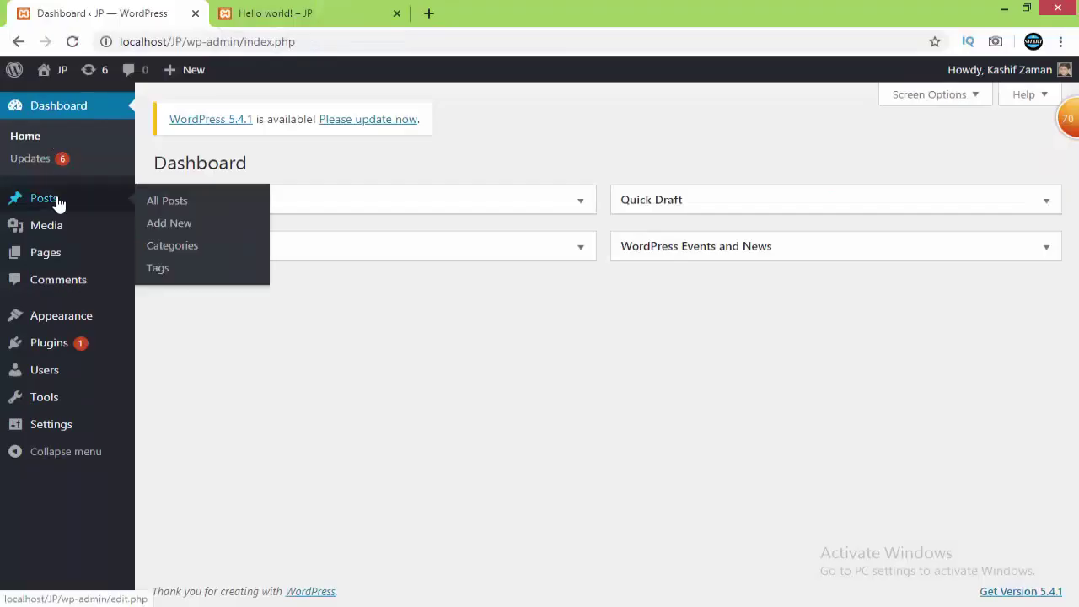
pyautogui.click(162, 210)
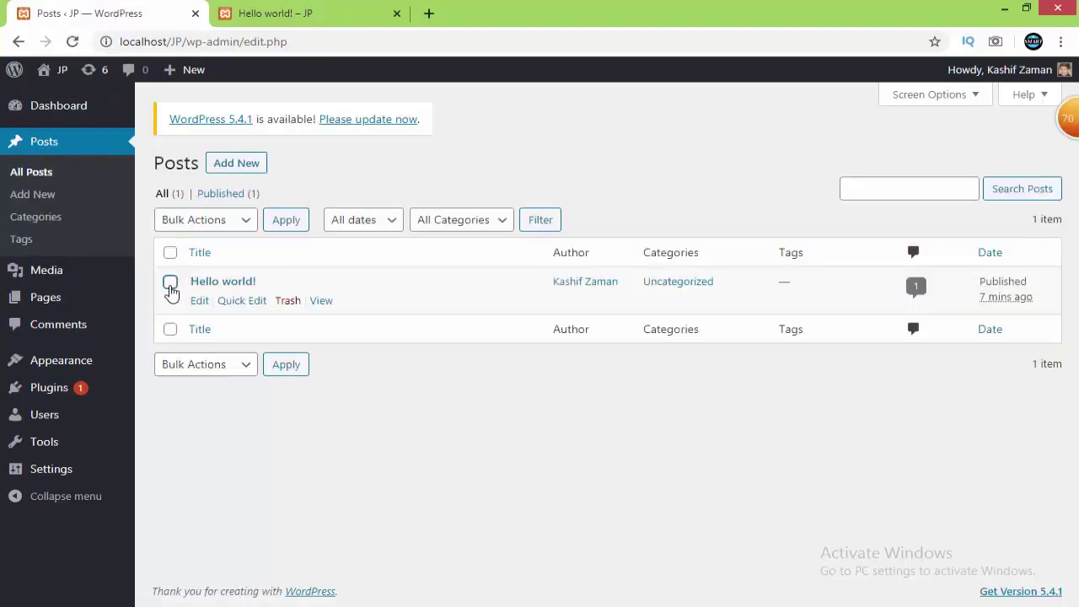
pyautogui.click(171, 286)
pyautogui.click(290, 303)
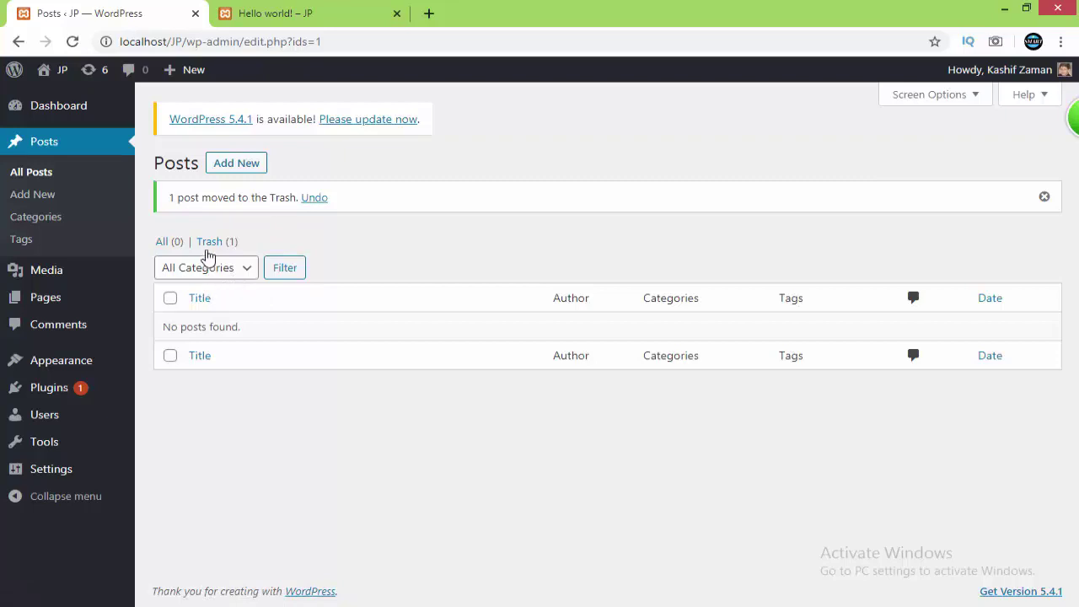
# Empty the Trash to delete the post permanently, then return to the Dashboard
pyautogui.click(208, 244)
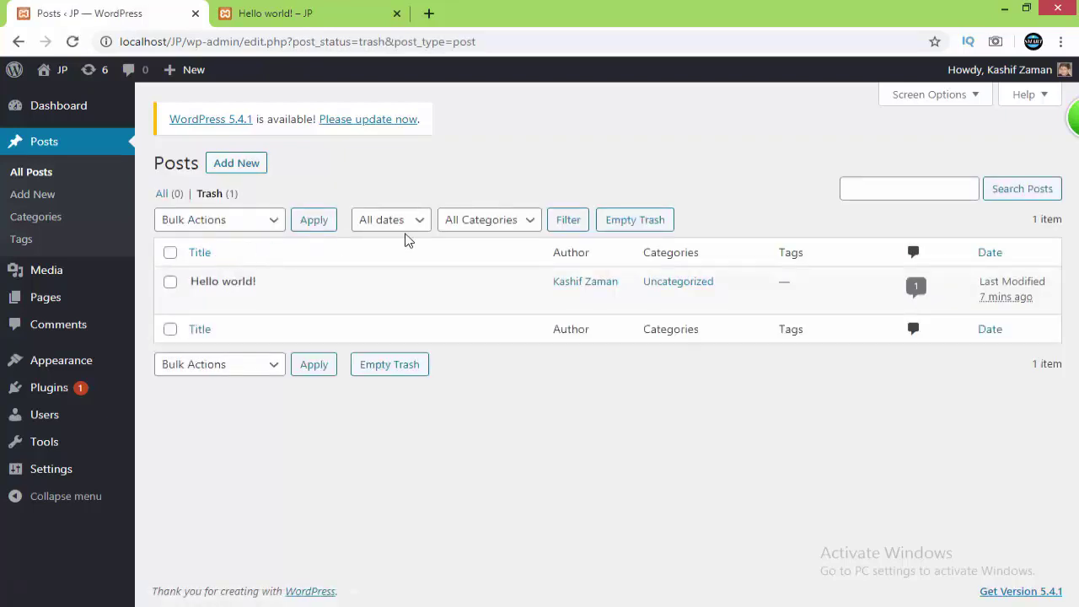
pyautogui.moveTo(214, 306)
pyautogui.click(656, 220)
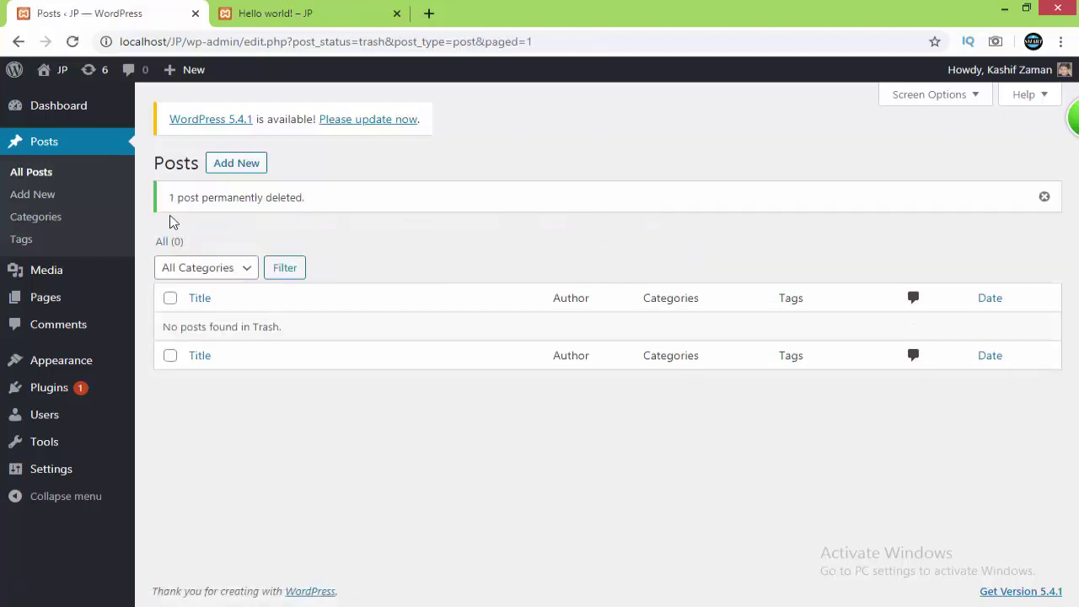
pyautogui.click(53, 115)
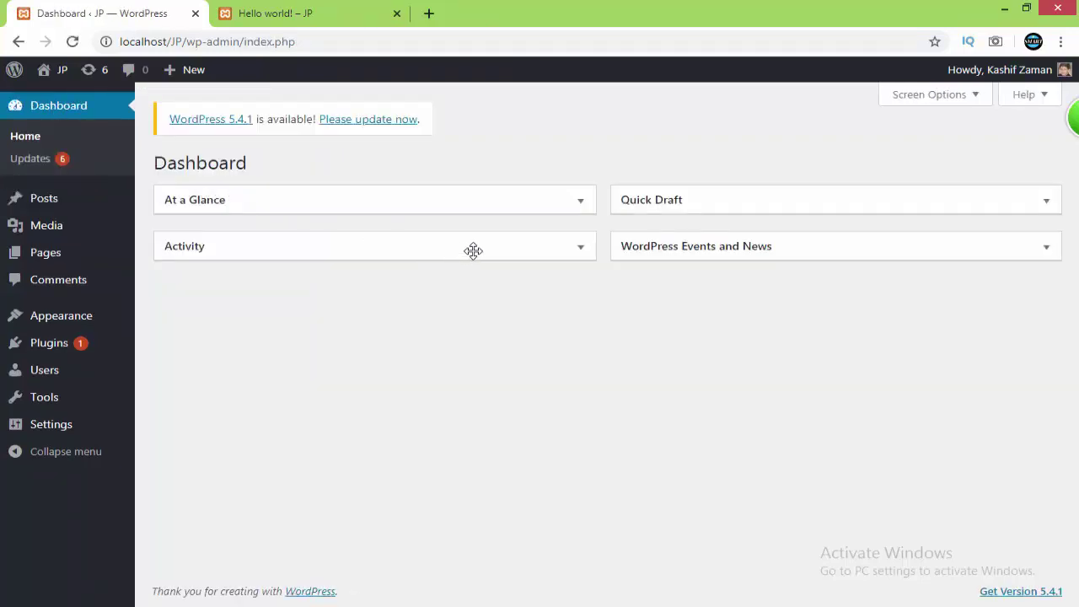
# Select all installed plugins and bulk-delete Akismet Anti-Spam and Hello Dolly, confirming the deletion
pyautogui.click(538, 247)
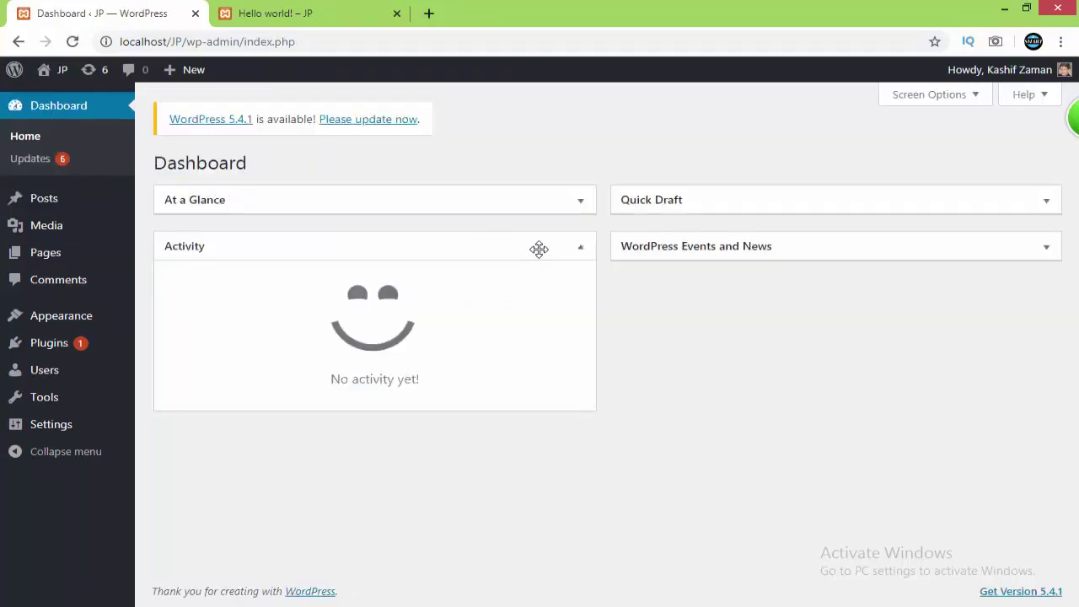
pyautogui.click(51, 352)
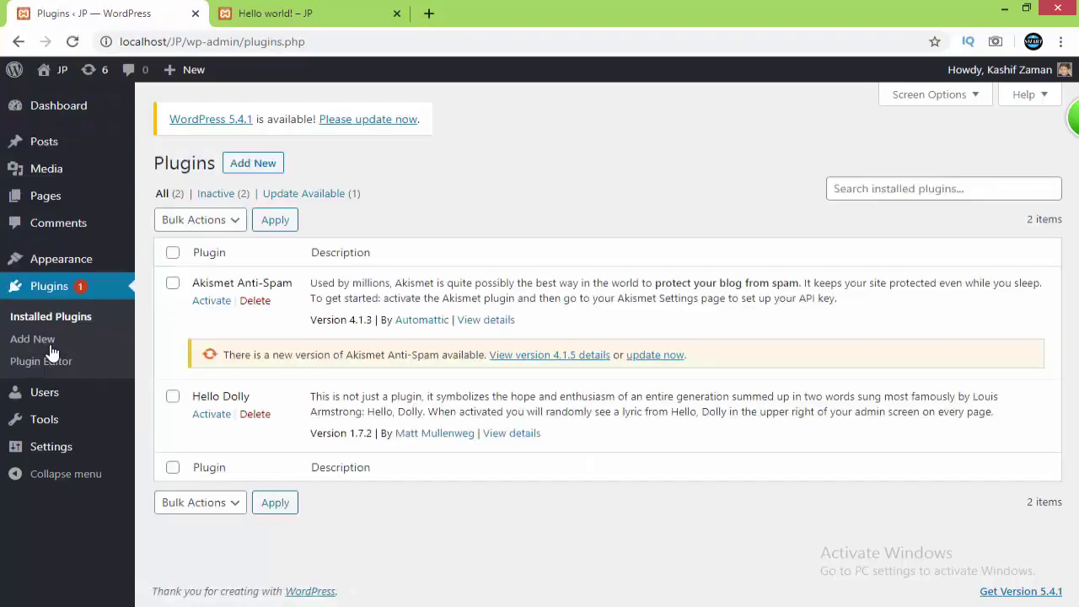
pyautogui.click(172, 396)
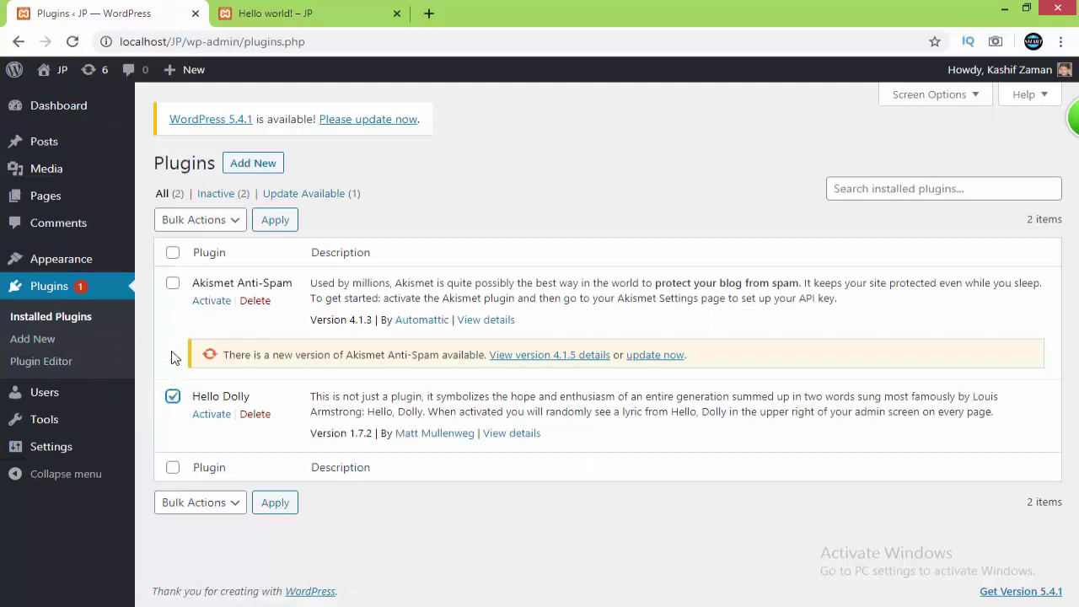
pyautogui.click(172, 254)
pyautogui.click(229, 224)
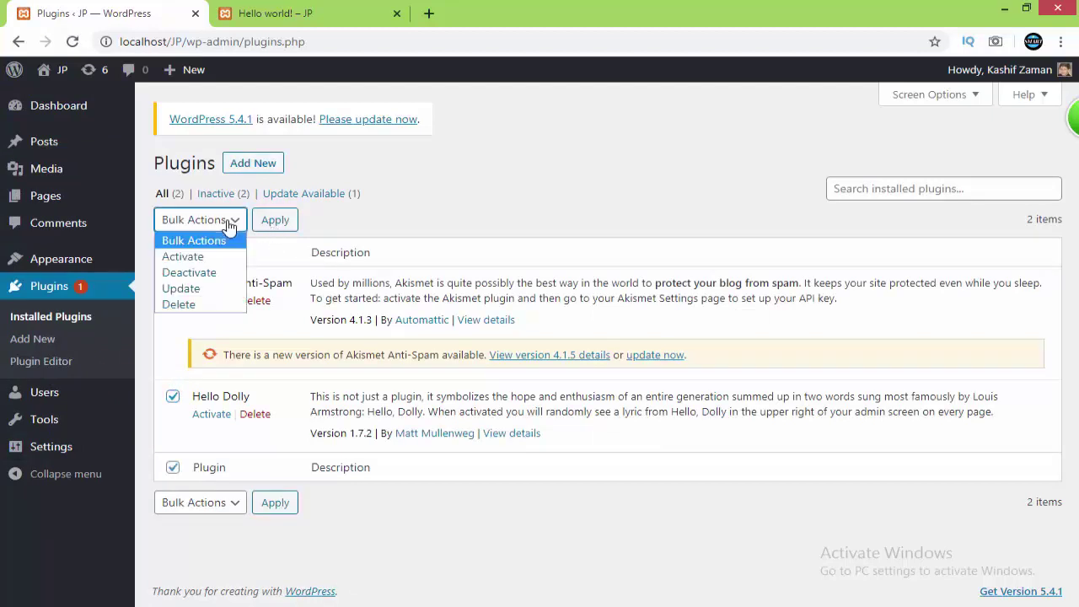
pyautogui.click(188, 304)
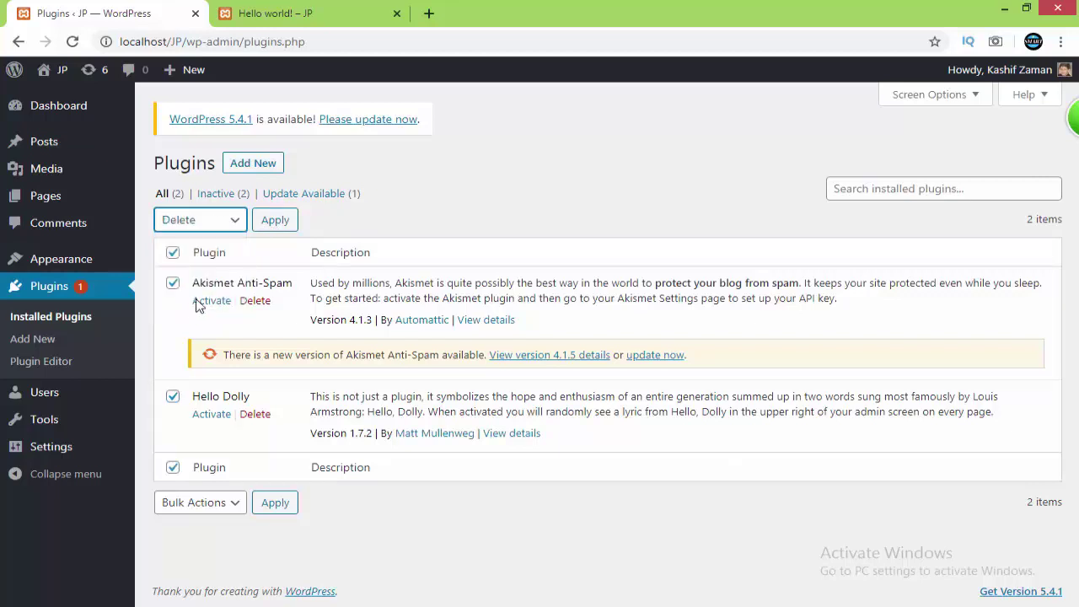
pyautogui.click(275, 221)
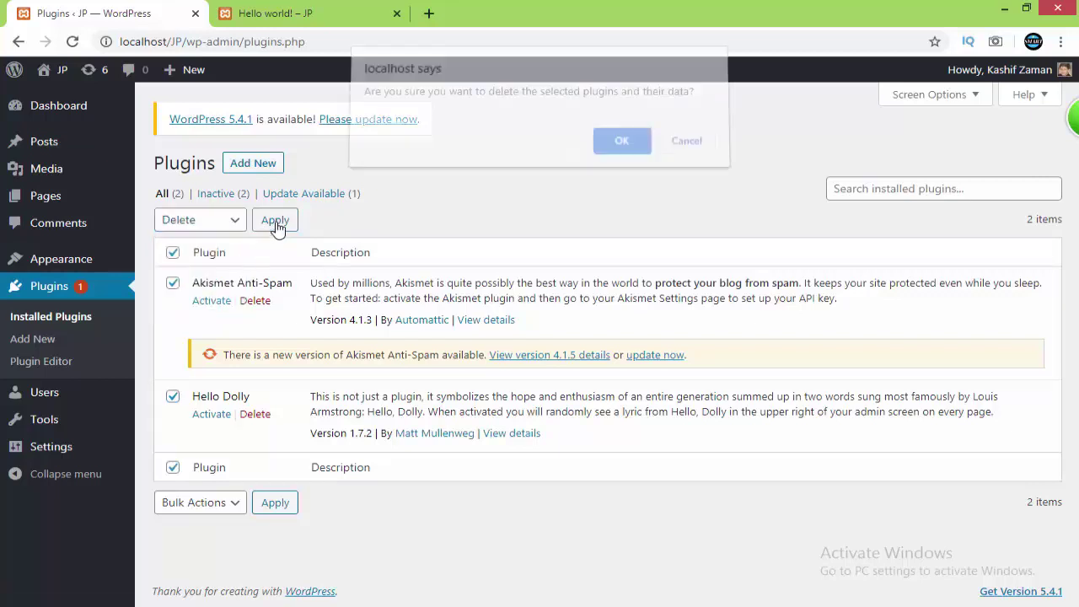
pyautogui.click(621, 148)
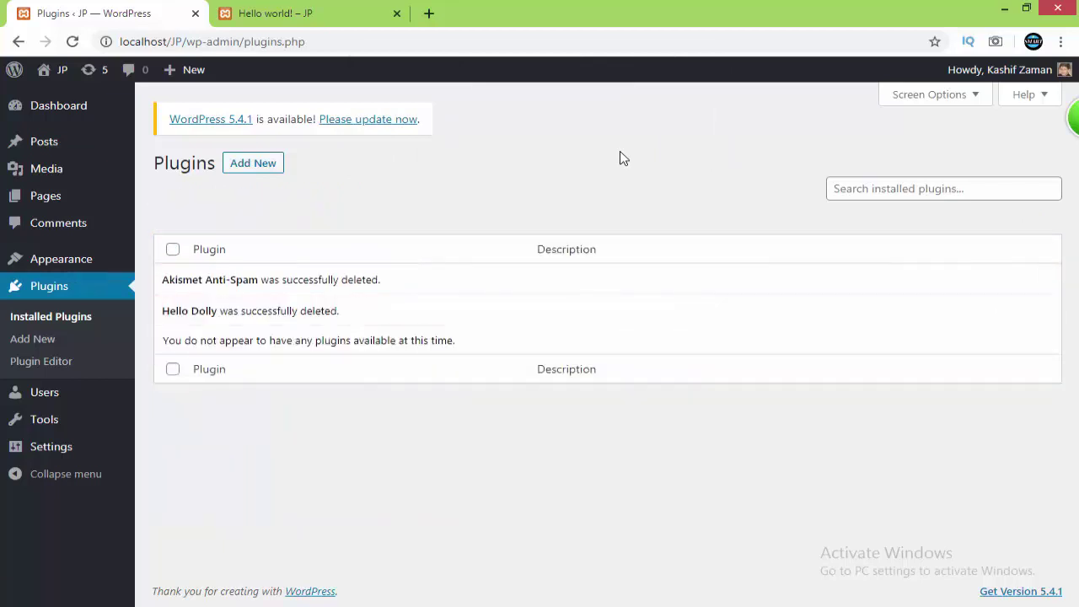
# On the Dashboard, collapse the Activity box and toggle WordPress Events and News off and on in Screen Options
pyautogui.click(80, 112)
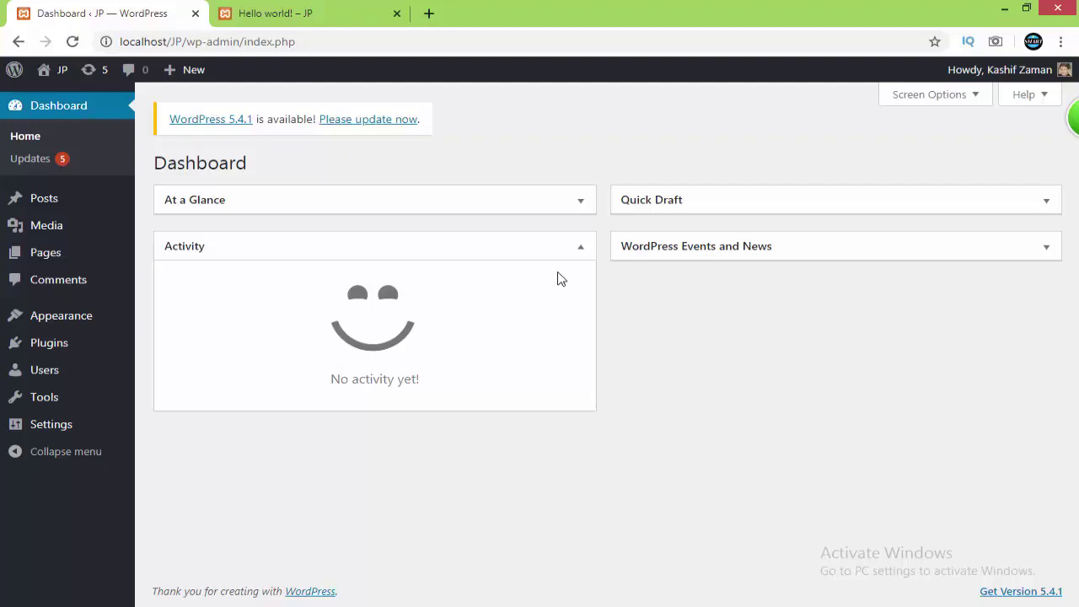
pyautogui.click(581, 247)
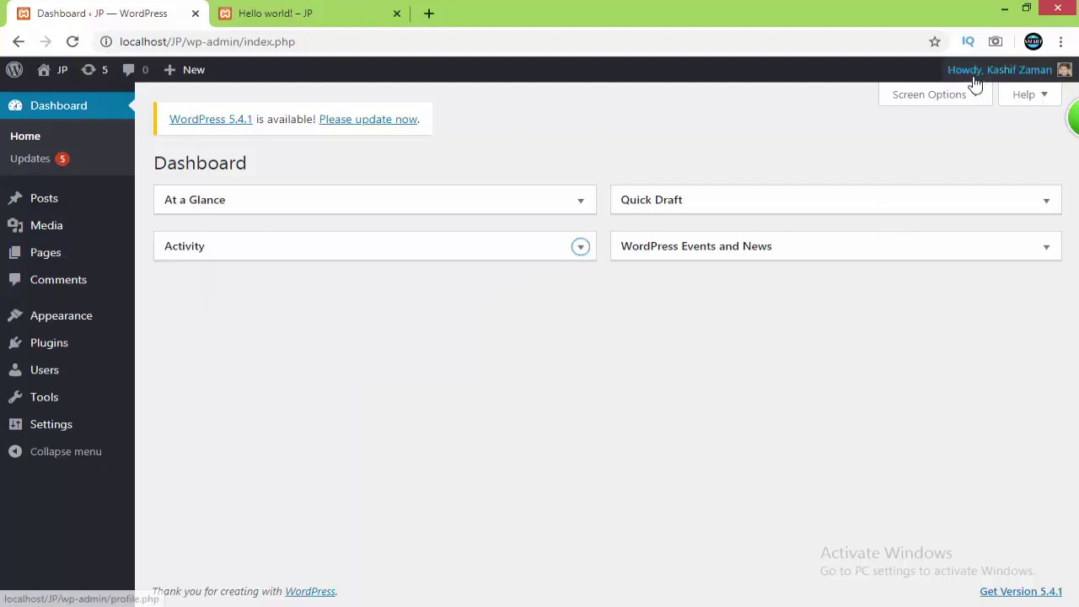
pyautogui.moveTo(974, 88)
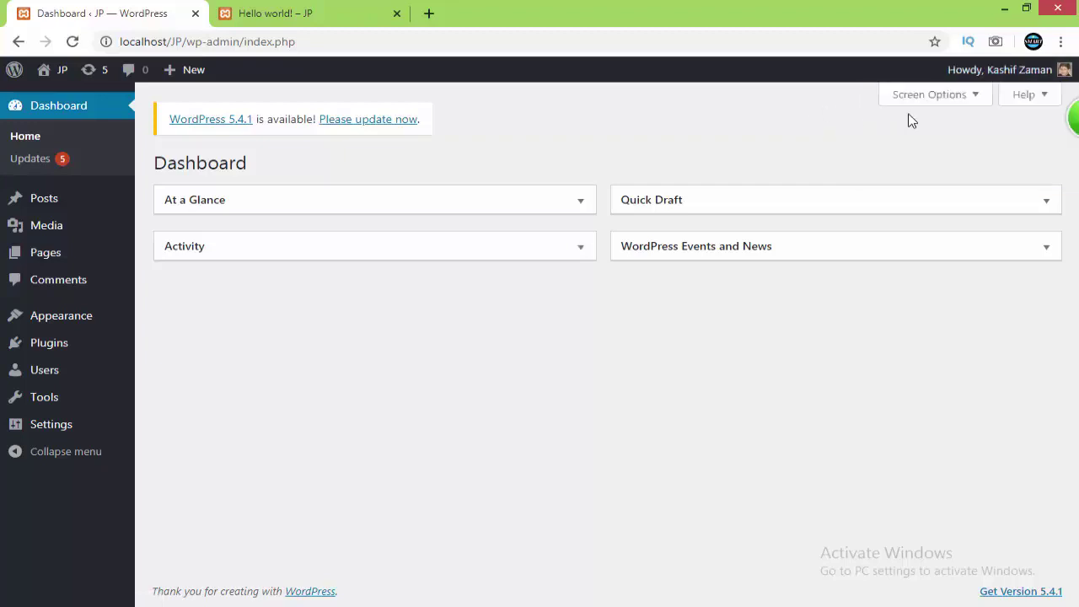
pyautogui.click(955, 95)
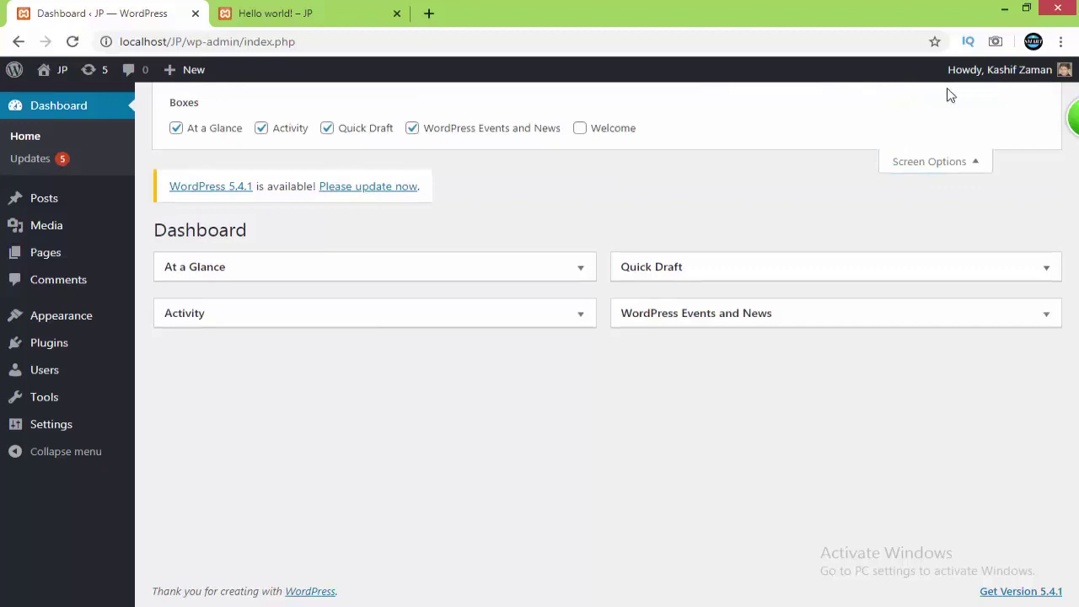
pyautogui.click(413, 131)
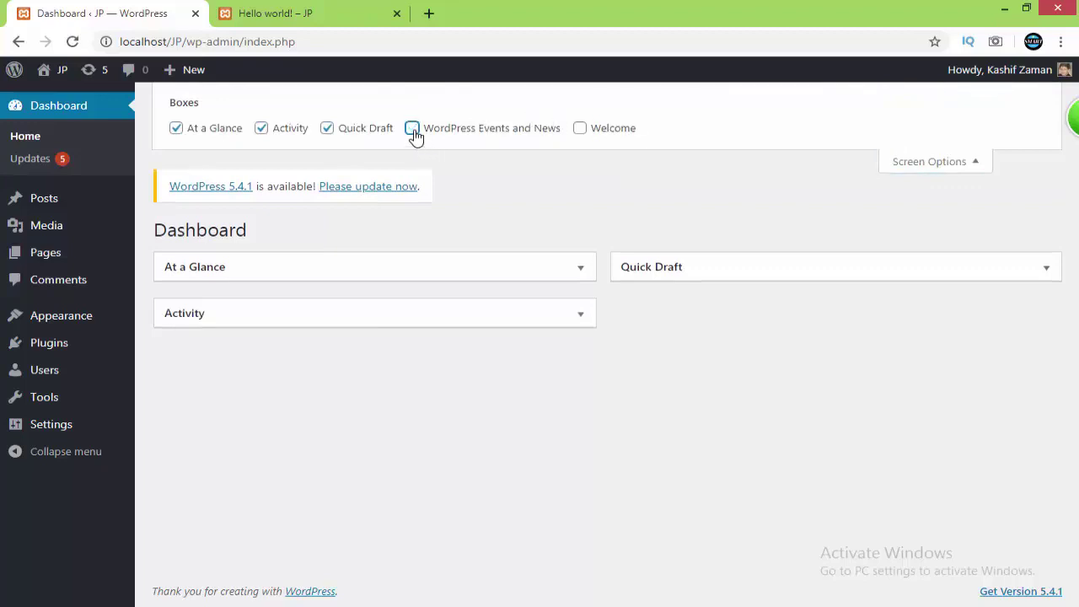
pyautogui.click(413, 131)
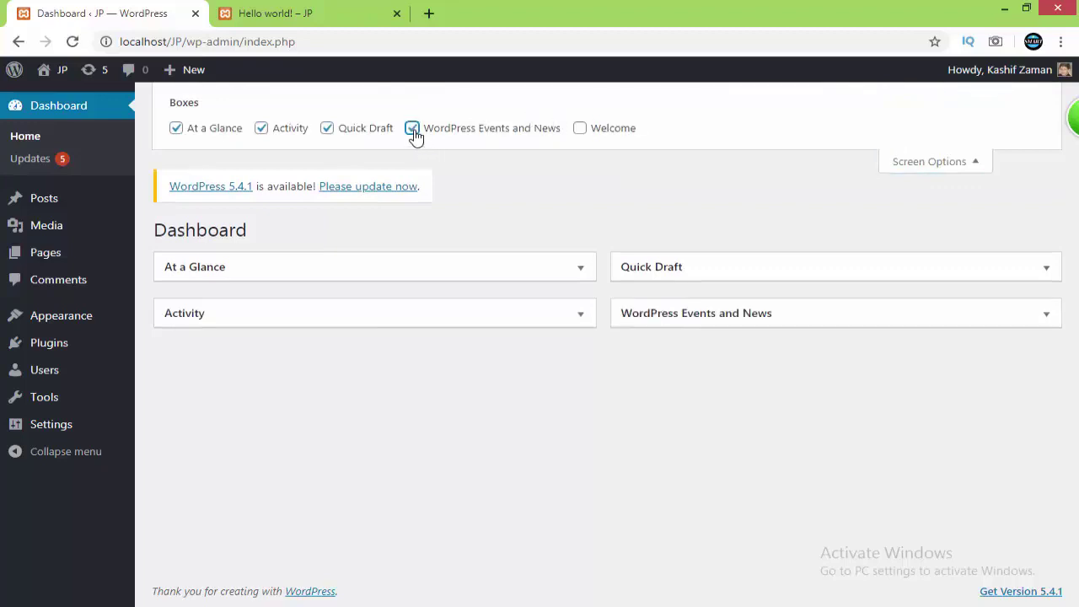
# Toggle Quick Draft off and on, then reload the Hello world! preview, now showing Page Not Found
pyautogui.click(327, 131)
pyautogui.click(327, 131)
pyautogui.click(269, 12)
pyautogui.click(72, 42)
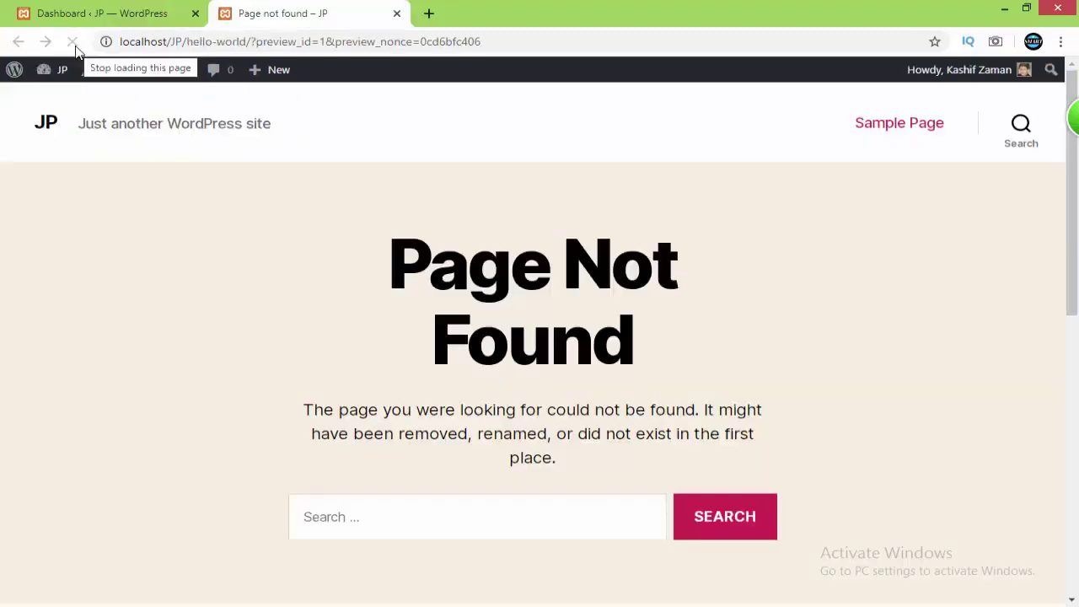